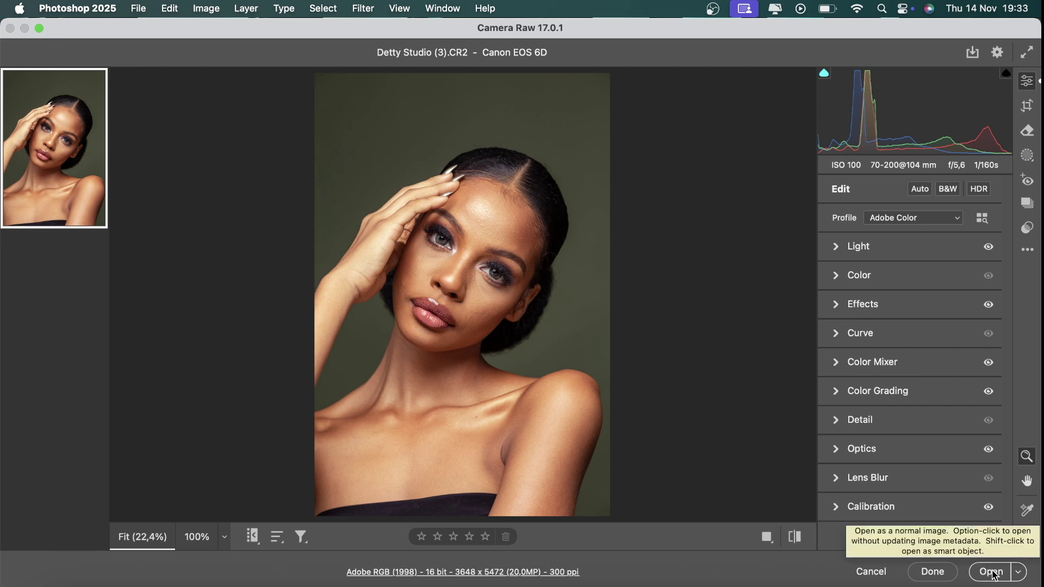
Step: Open the raw portrait as a normal image and crop it to a slightly tighter 4:5 frame around the head and shoulders
{"action": "left_click", "coordinate": [995, 575]}
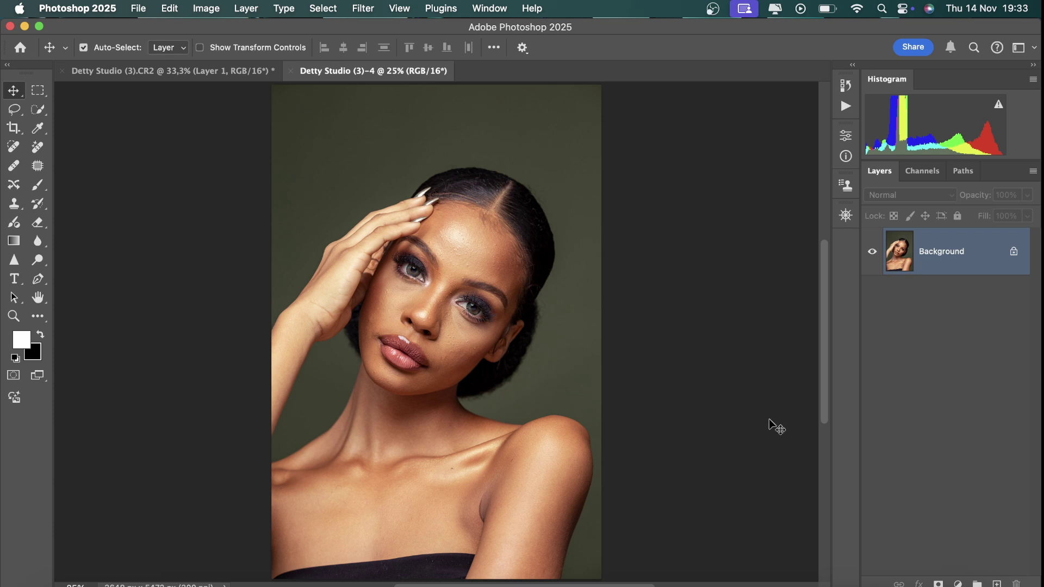
{"action": "left_click", "coordinate": [15, 128]}
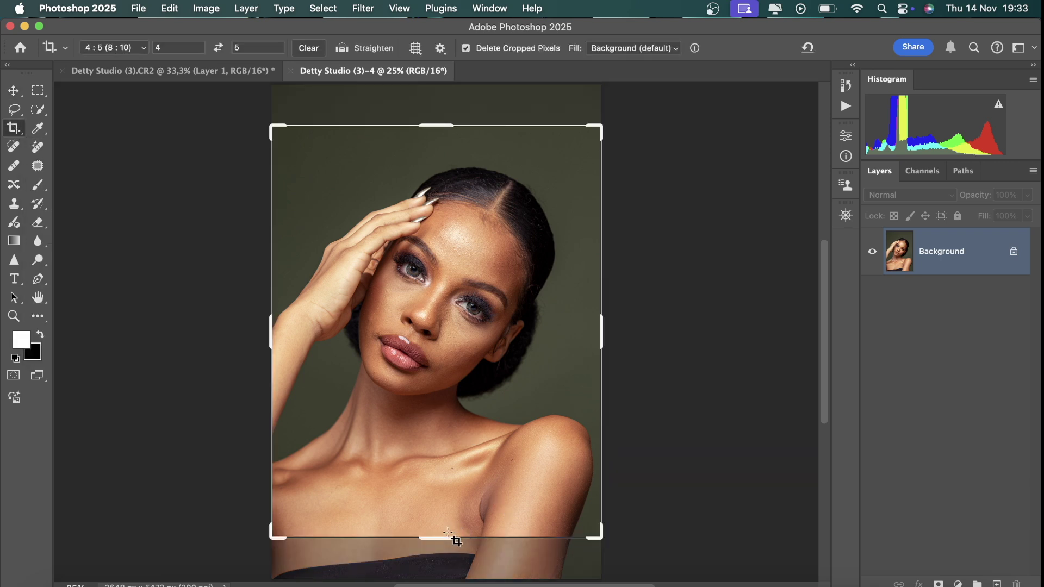
{"action": "left_click_drag", "start_coordinate": [439, 540], "coordinate": [443, 525]}
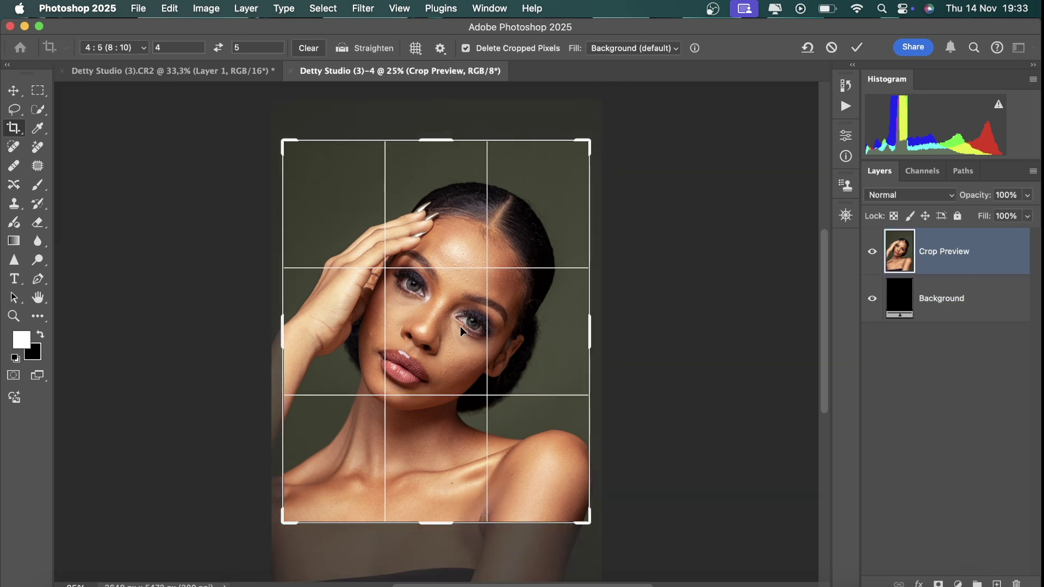
{"action": "left_click", "coordinate": [856, 50]}
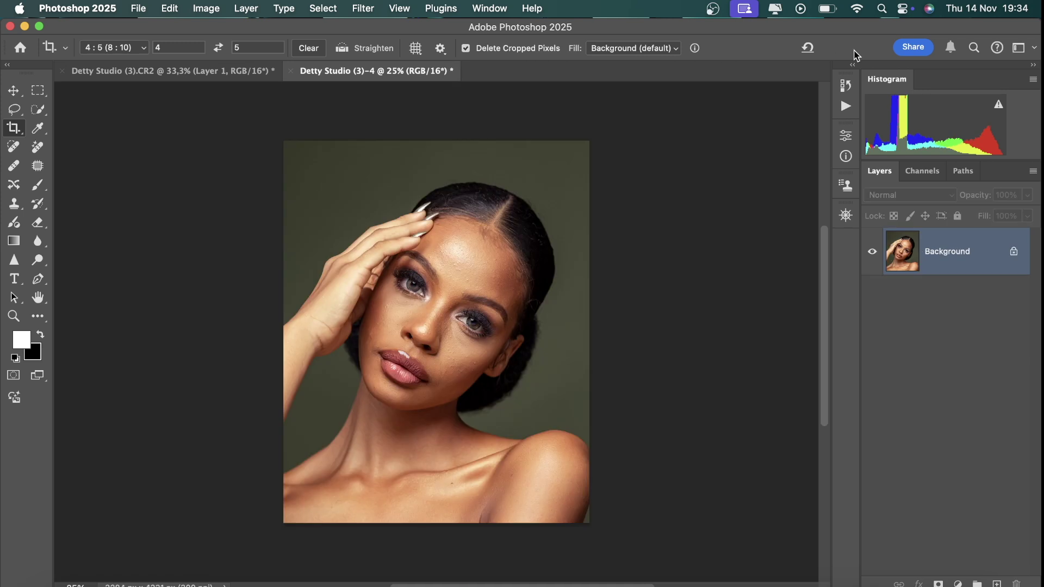
Step: Duplicate the Background layer twice and hide the topmost copy
{"action": "left_click", "coordinate": [37, 299]}
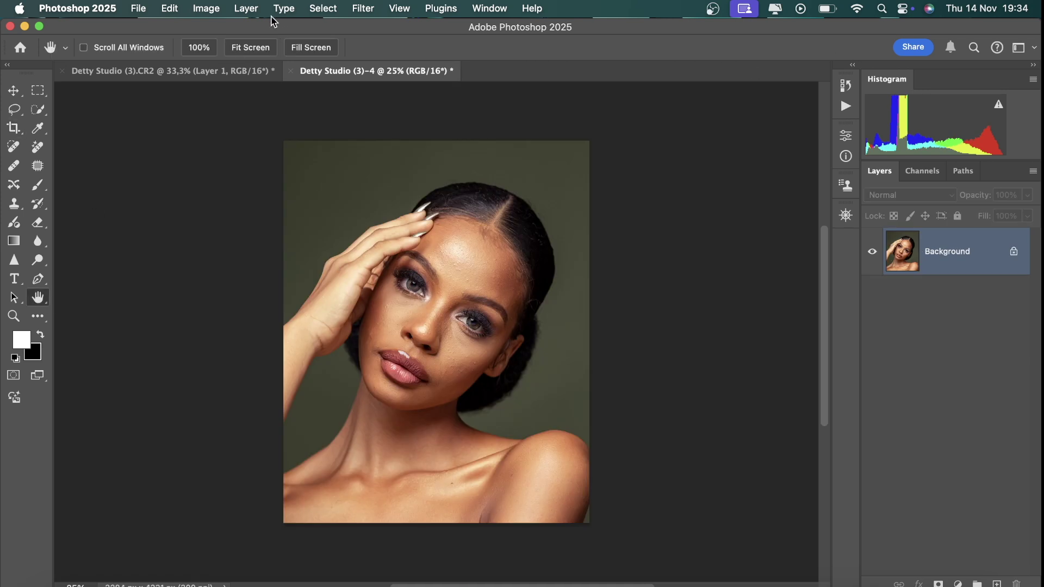
{"action": "left_click", "coordinate": [258, 48]}
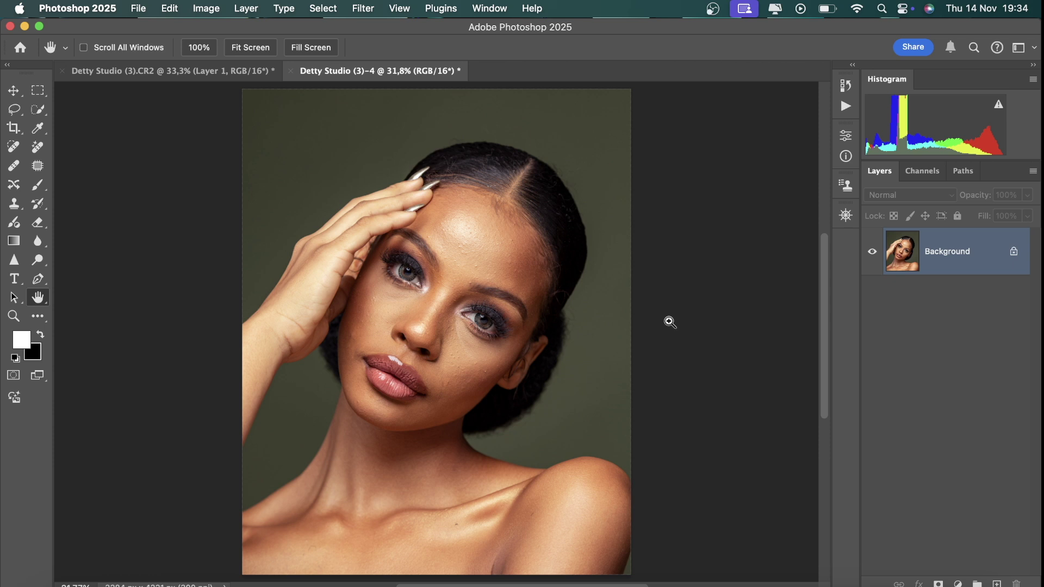
{"action": "key", "text": "super+j"}
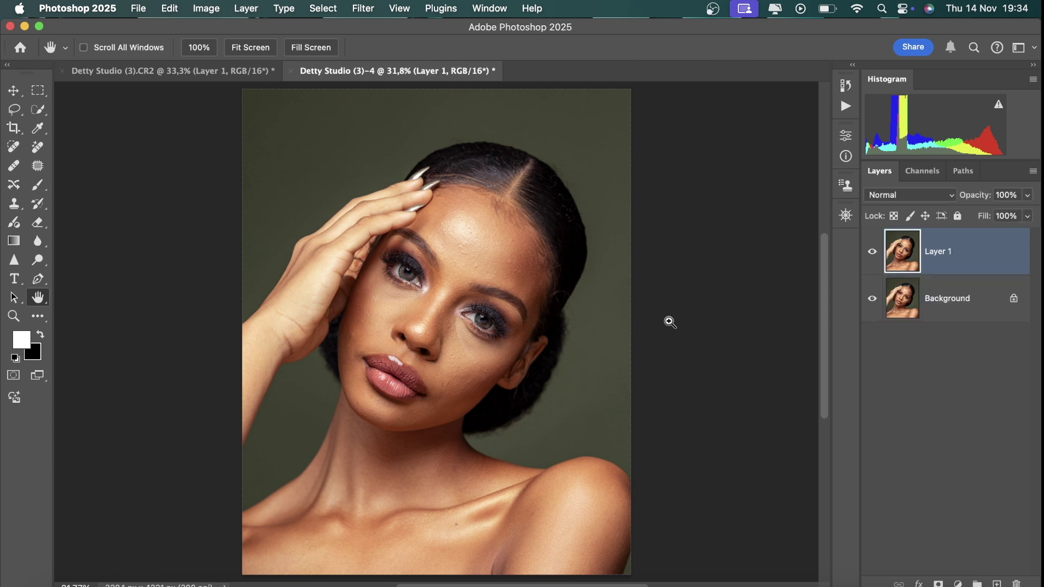
{"action": "key", "text": "super+j"}
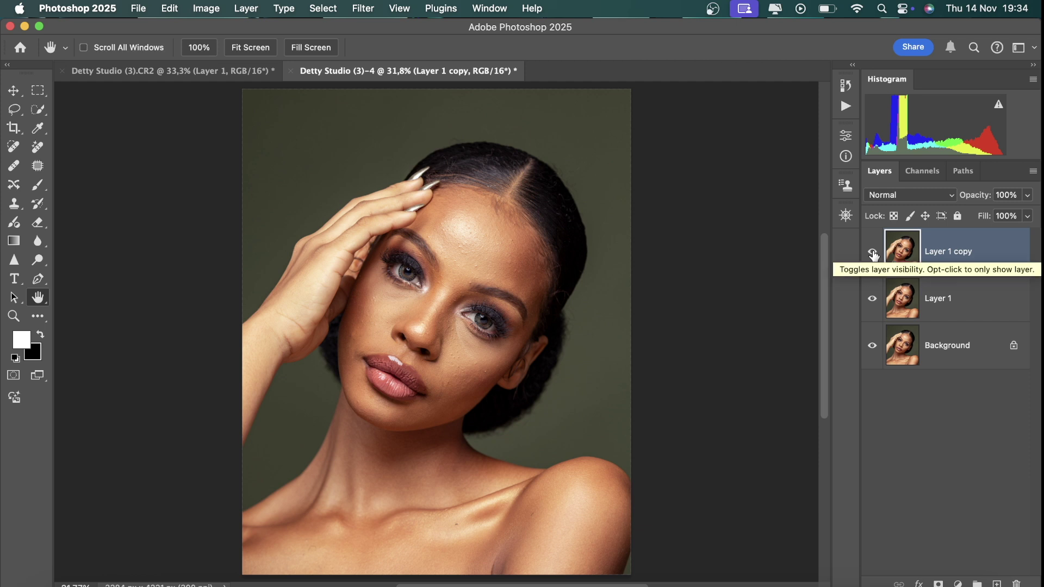
{"action": "left_click", "coordinate": [873, 253]}
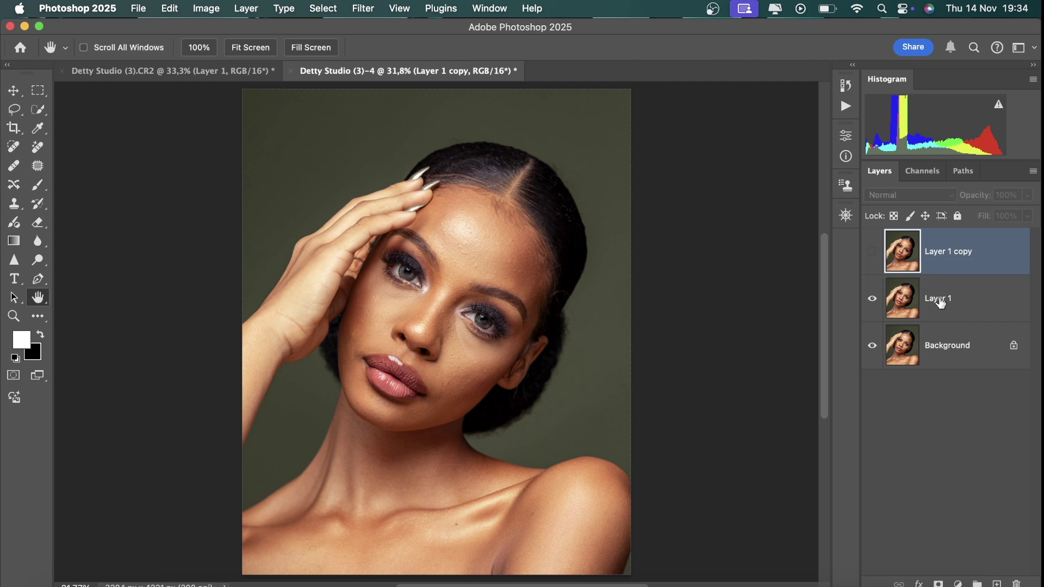
Step: Convert the Layer 1 duplicate to a smart object
{"action": "left_click", "coordinate": [942, 304]}
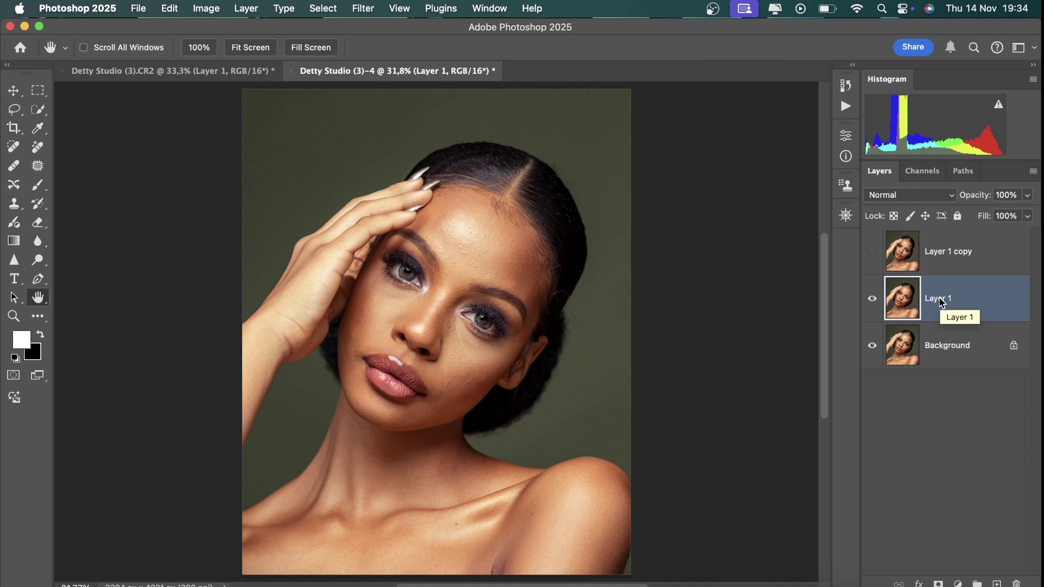
{"action": "right_click", "coordinate": [943, 303]}
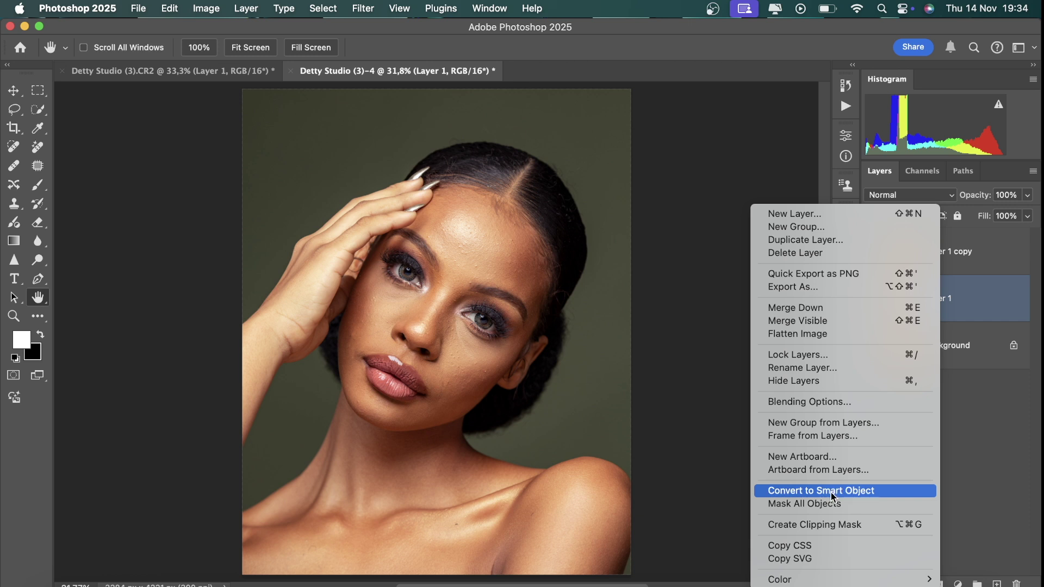
{"action": "left_click", "coordinate": [788, 492]}
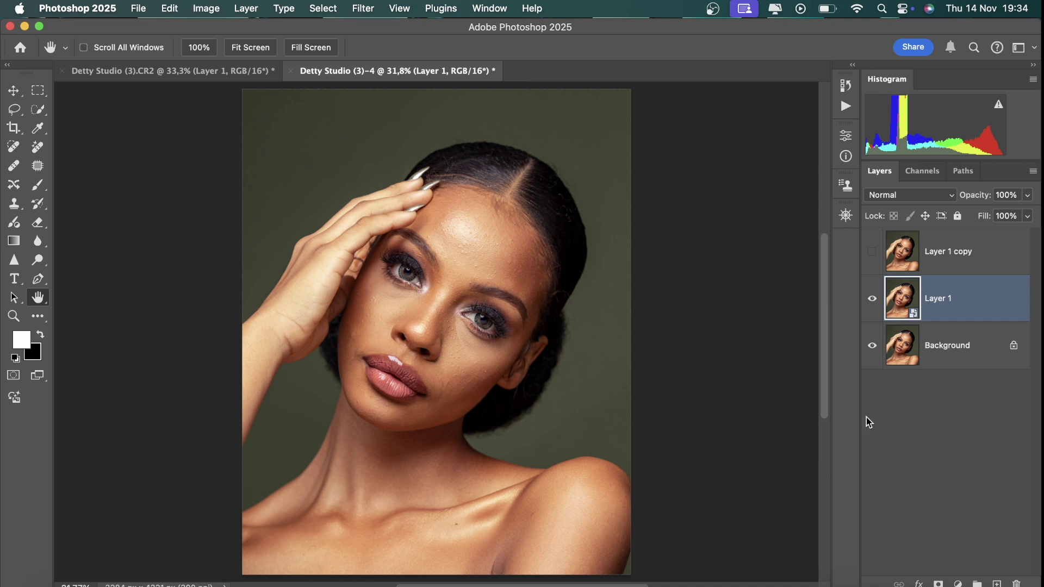
Step: Apply a Median noise filter with a radius of 100 pixels to the Layer 1 smart object
{"action": "left_click", "coordinate": [363, 8]}
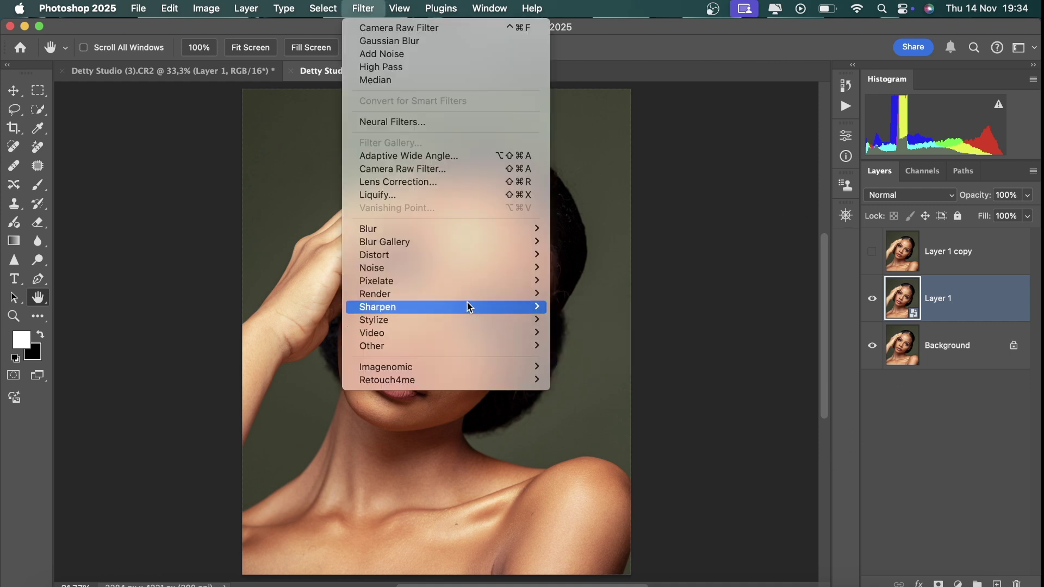
{"action": "mouse_move", "coordinate": [462, 264]}
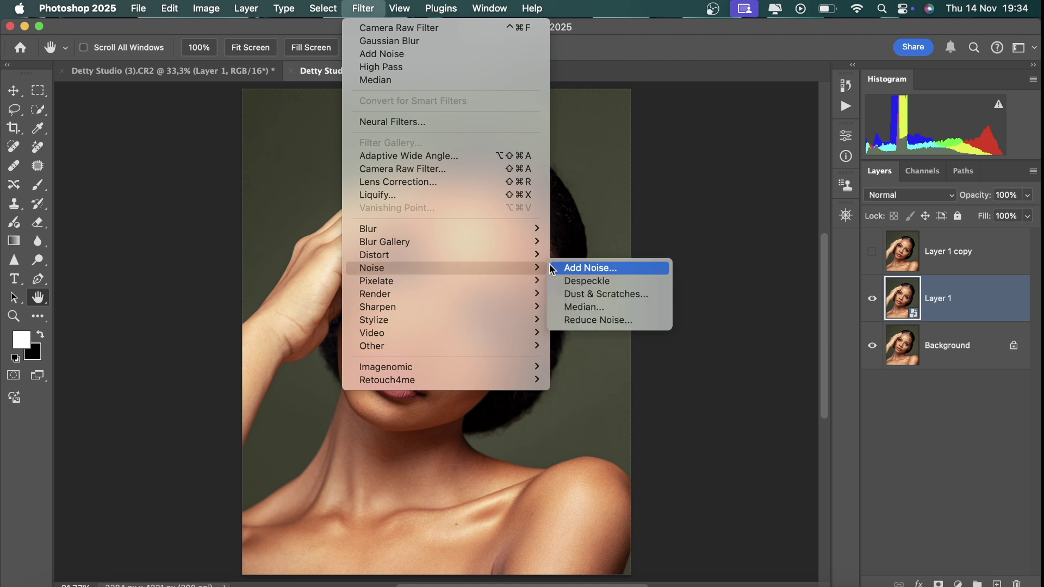
{"action": "left_click", "coordinate": [585, 307]}
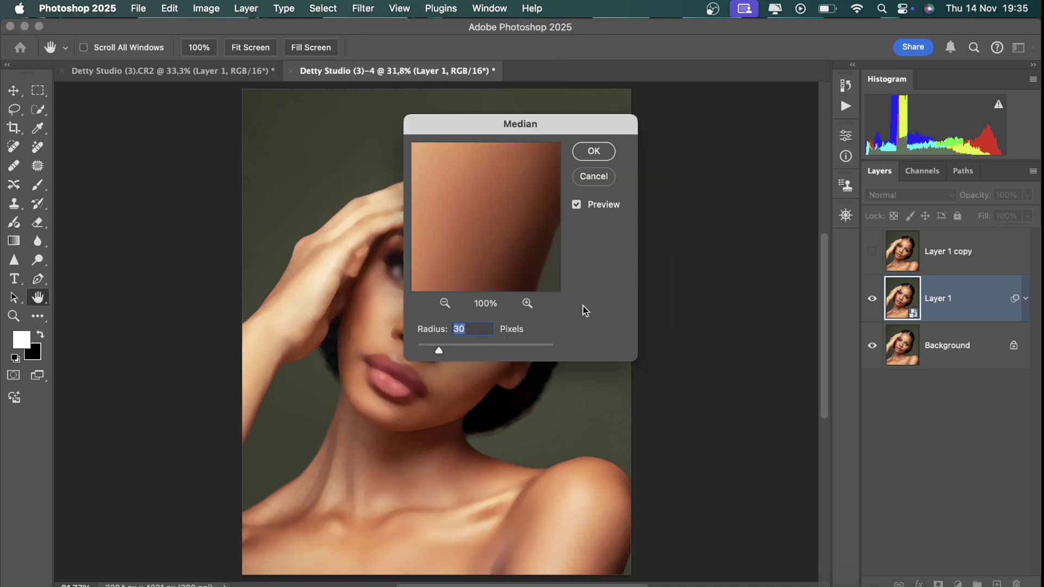
{"action": "left_click_drag", "start_coordinate": [506, 125], "coordinate": [667, 130]}
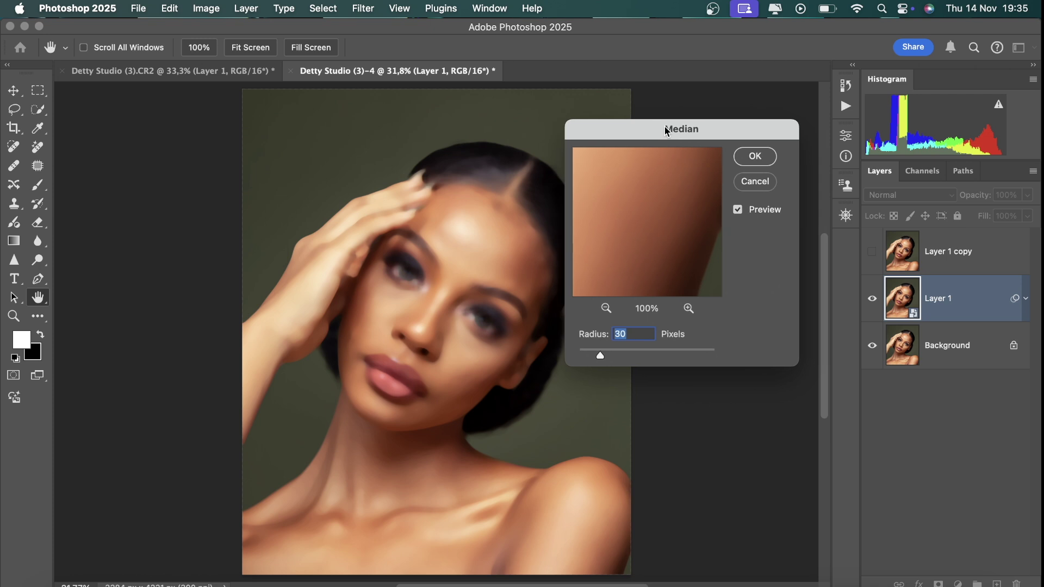
{"action": "type", "text": "100"}
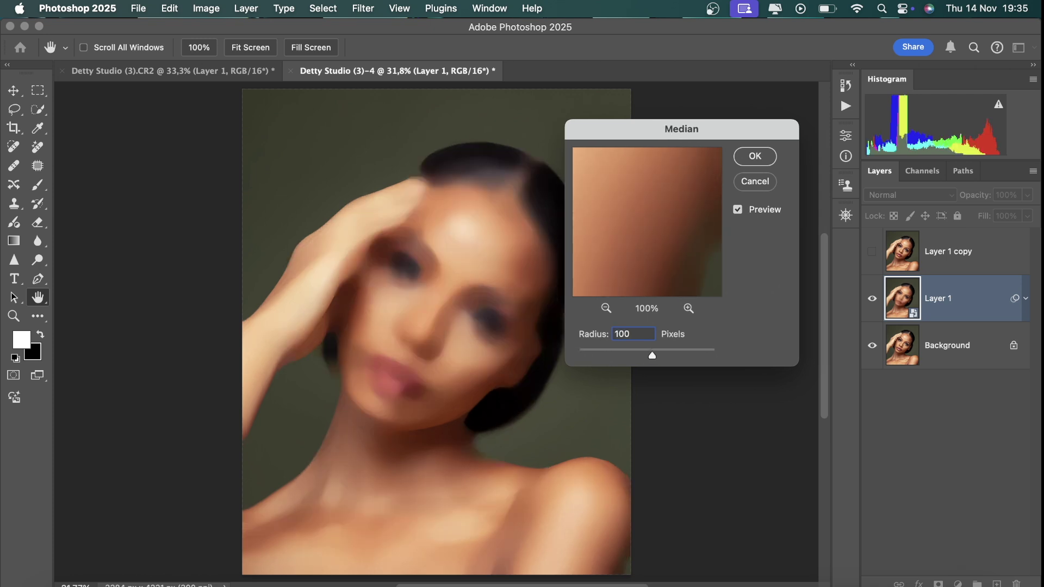
{"action": "left_click", "coordinate": [755, 157]}
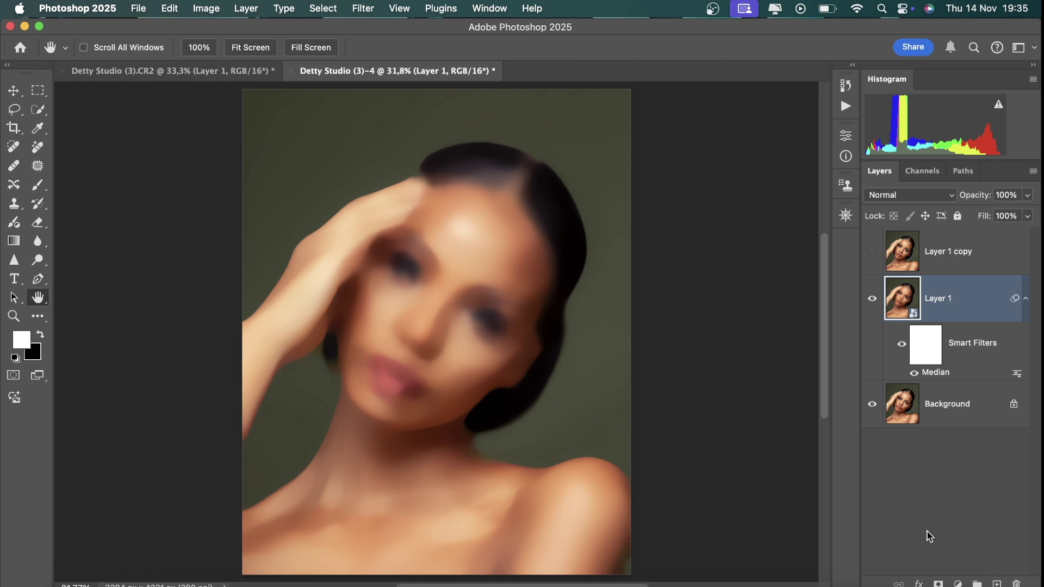
Step: Add a Solid Color fill layer above Layer 1 in neutral grey with 50% brightness
{"action": "left_click", "coordinate": [958, 584]}
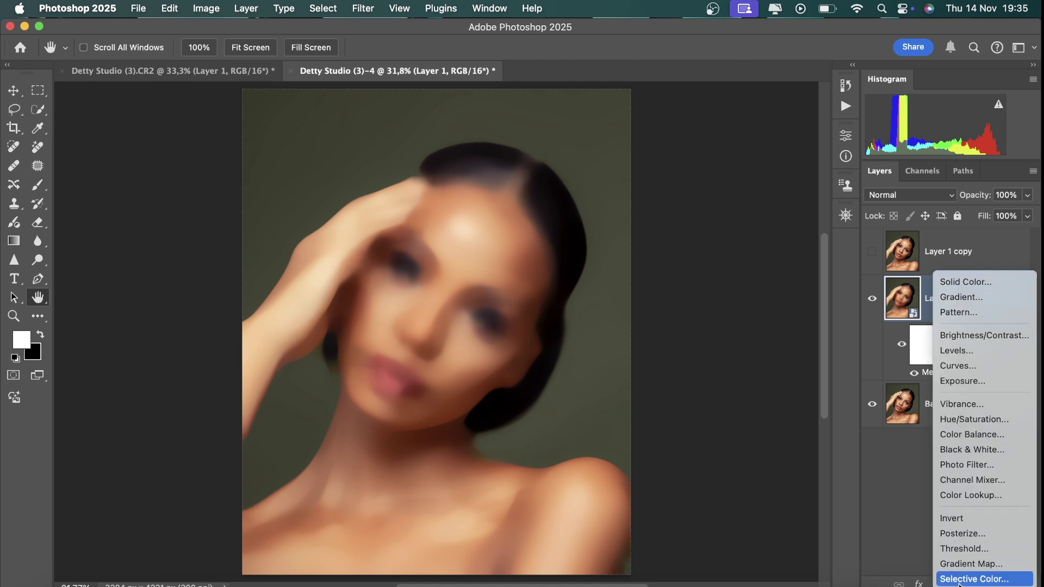
{"action": "left_click", "coordinate": [956, 287]}
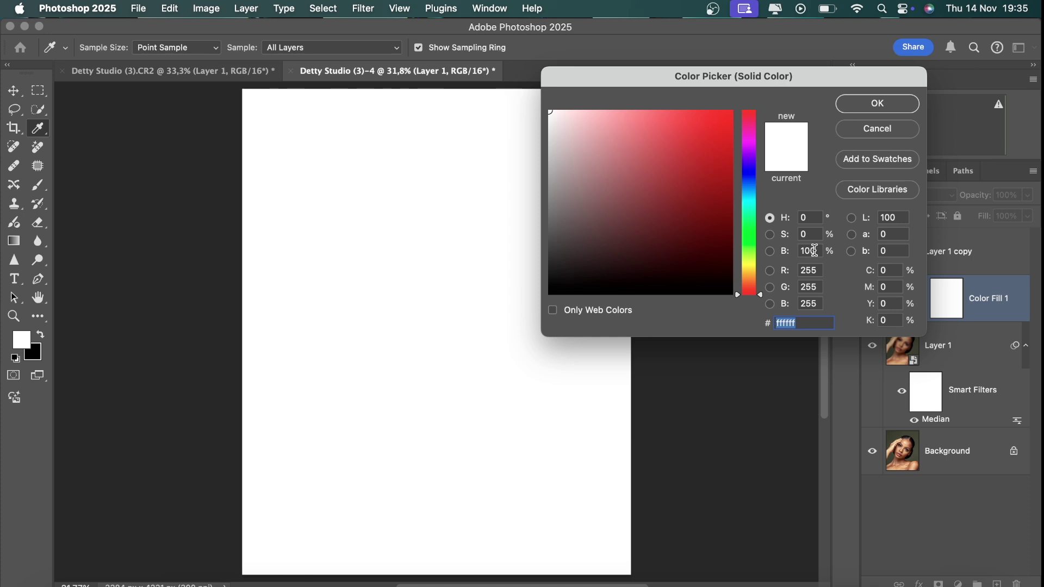
{"action": "double_click", "coordinate": [810, 251]}
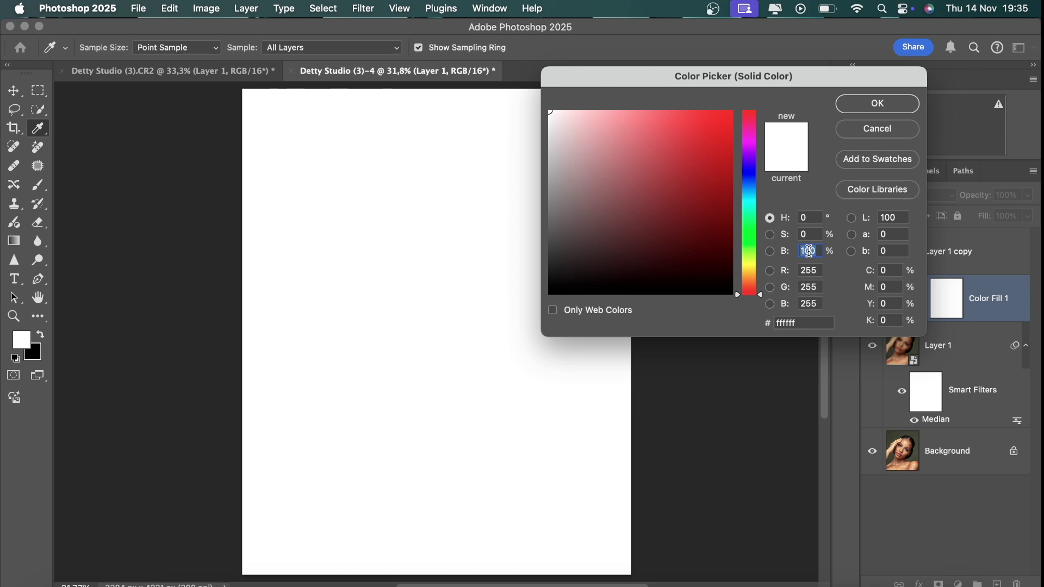
{"action": "type", "text": "50"}
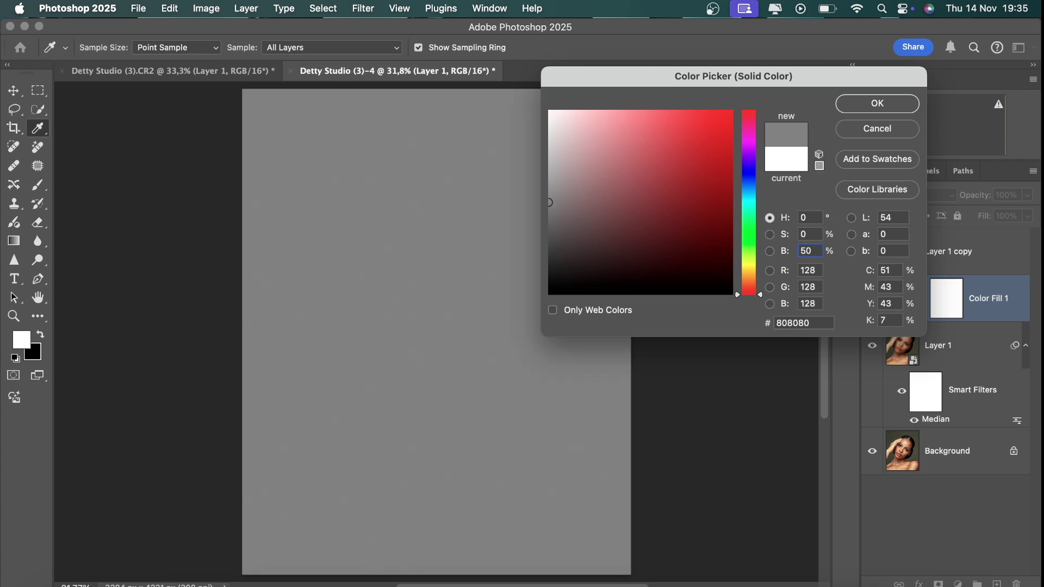
{"action": "left_click", "coordinate": [899, 104]}
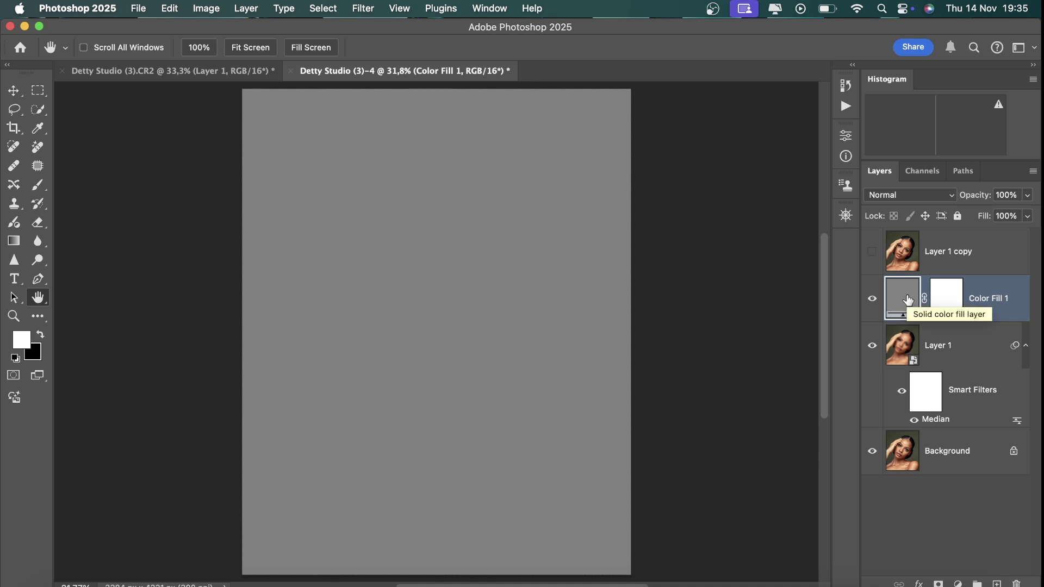
Step: Set the grey fill layer's blend mode to Overlay and convert the layer to a smart object
{"action": "left_click", "coordinate": [895, 196]}
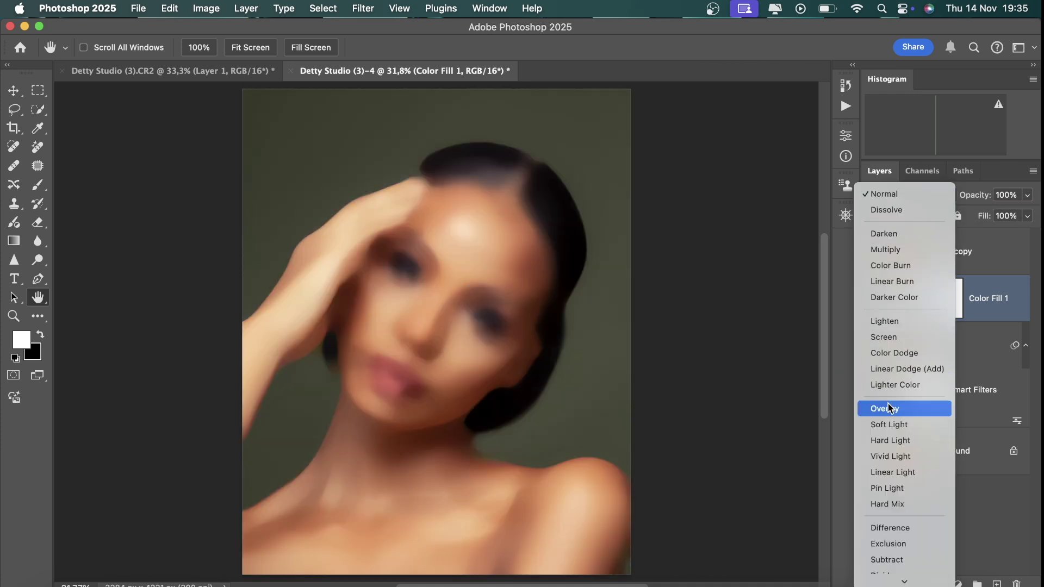
{"action": "left_click", "coordinate": [889, 412]}
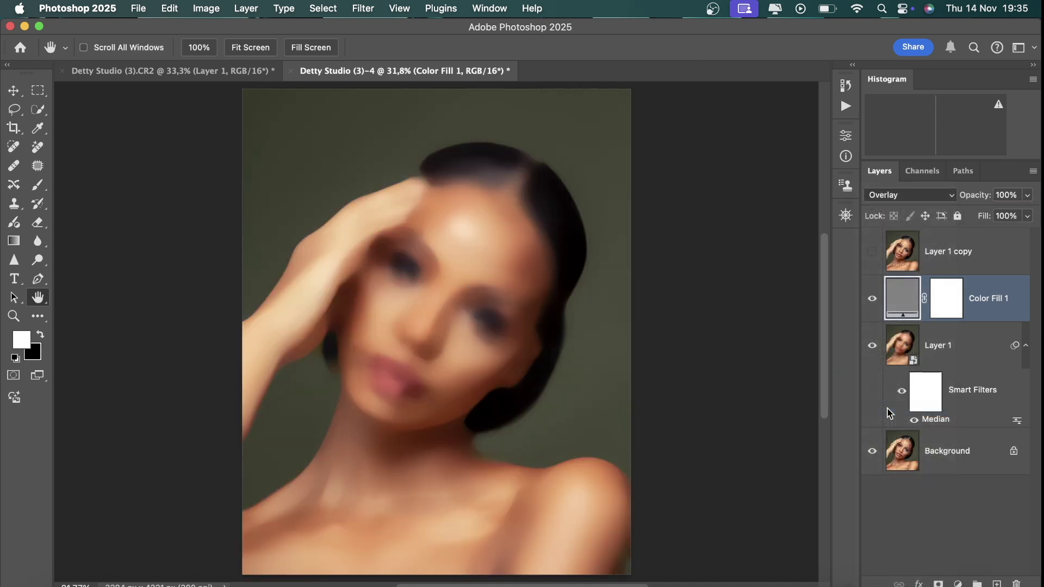
{"action": "right_click", "coordinate": [994, 305]}
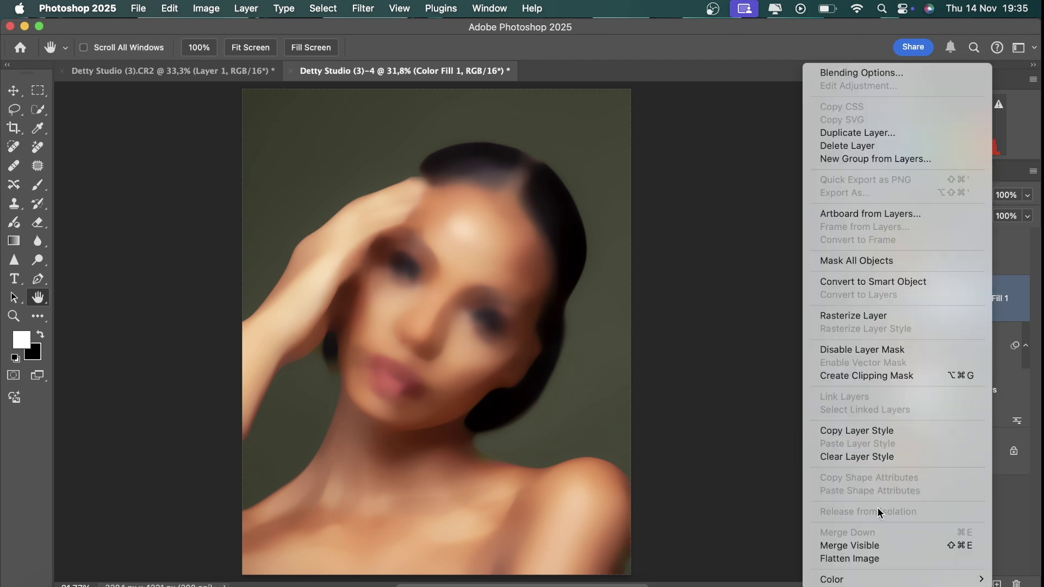
{"action": "left_click", "coordinate": [919, 281]}
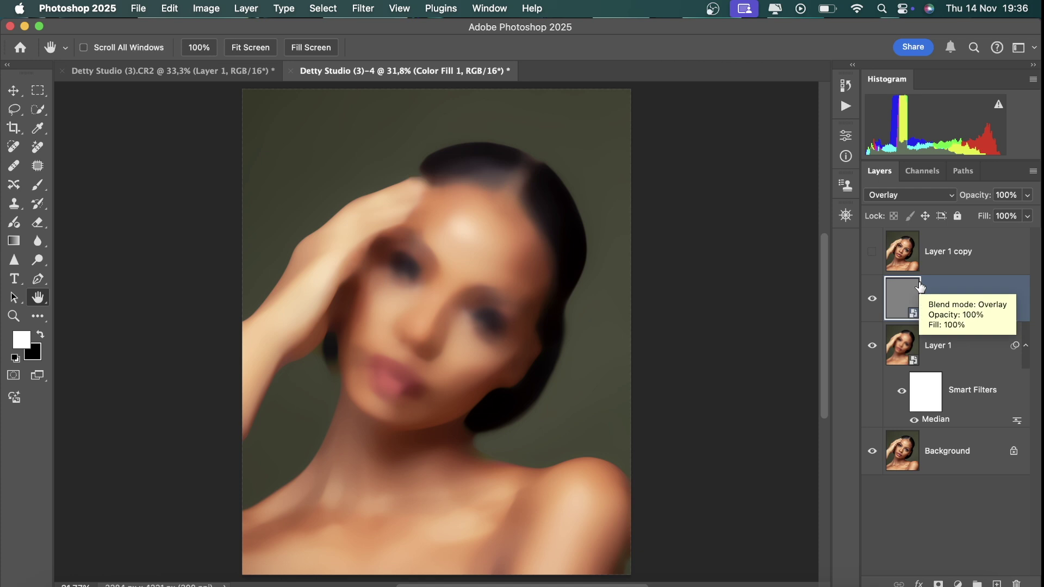
Step: Apply Add Noise to the grey fill layer with an amount of 15%, Uniform distribution and Monochromatic enabled
{"action": "left_click", "coordinate": [368, 8]}
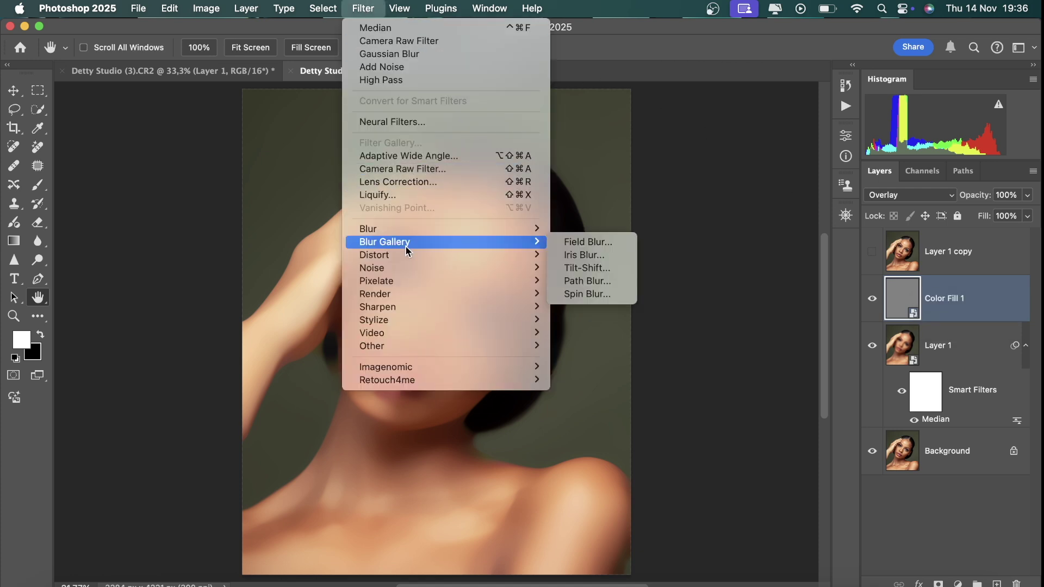
{"action": "mouse_move", "coordinate": [417, 268]}
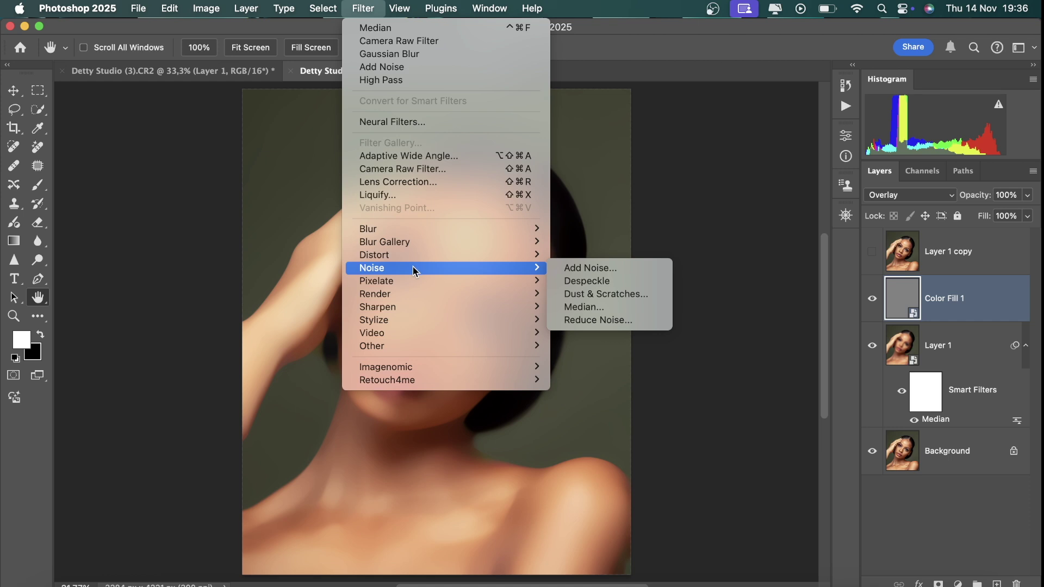
{"action": "left_click", "coordinate": [578, 272]}
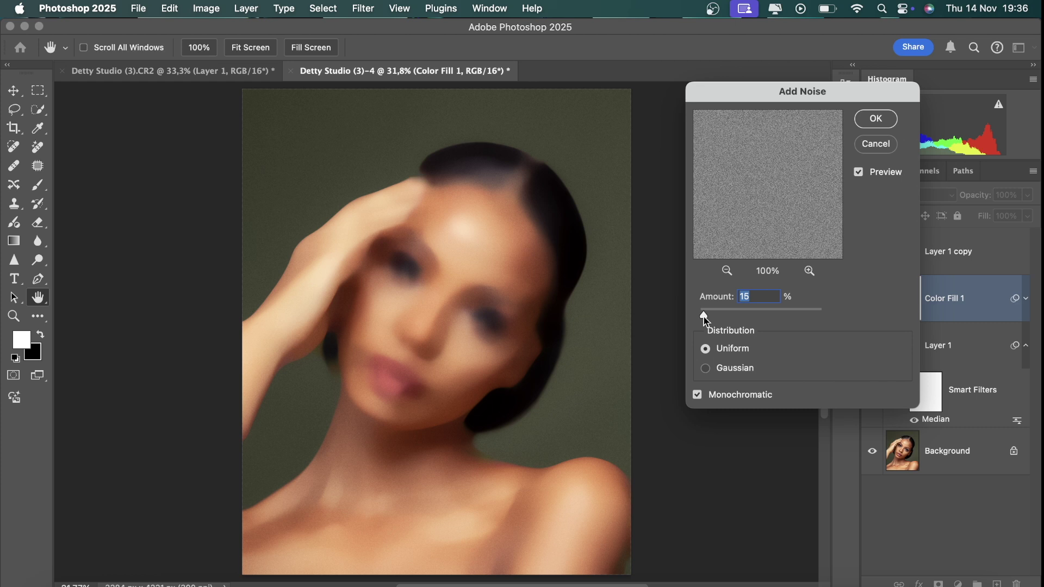
{"action": "left_click", "coordinate": [876, 119]}
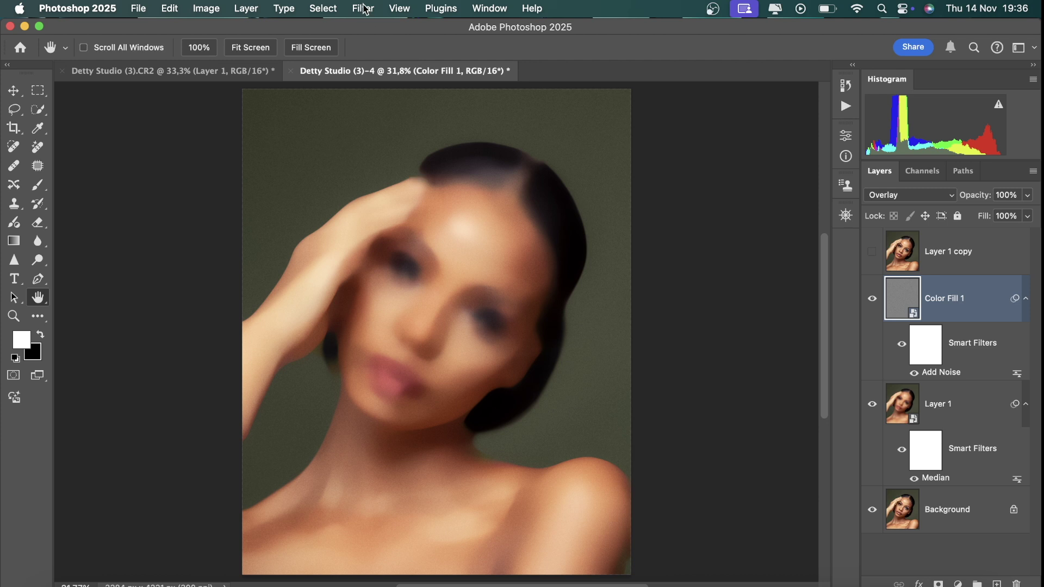
Step: Apply a Gaussian Blur with a radius of 2 pixels to the noisy grey fill layer
{"action": "left_click", "coordinate": [363, 8]}
{"action": "mouse_move", "coordinate": [450, 231]}
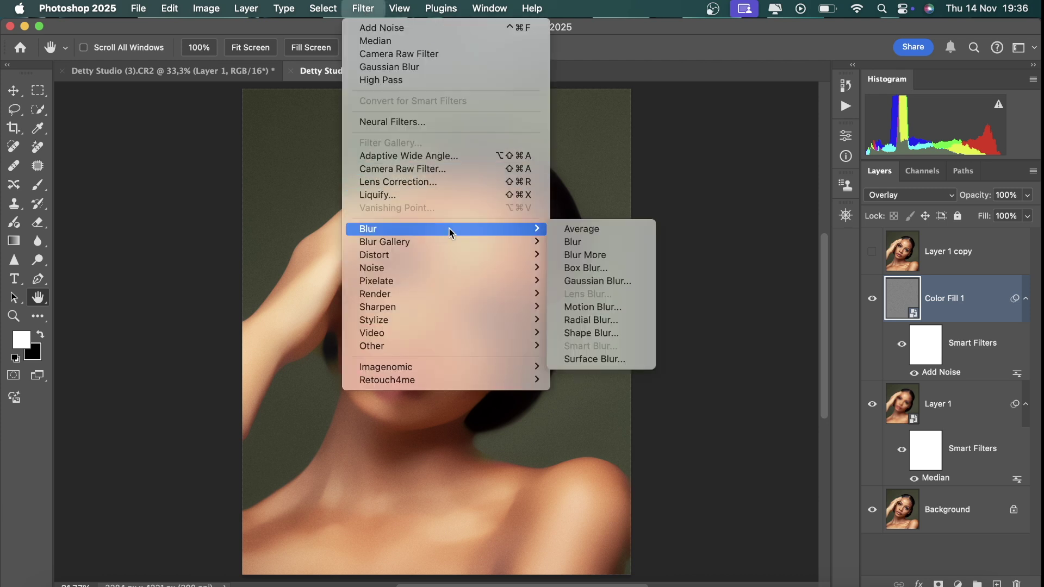
{"action": "left_click", "coordinate": [595, 280]}
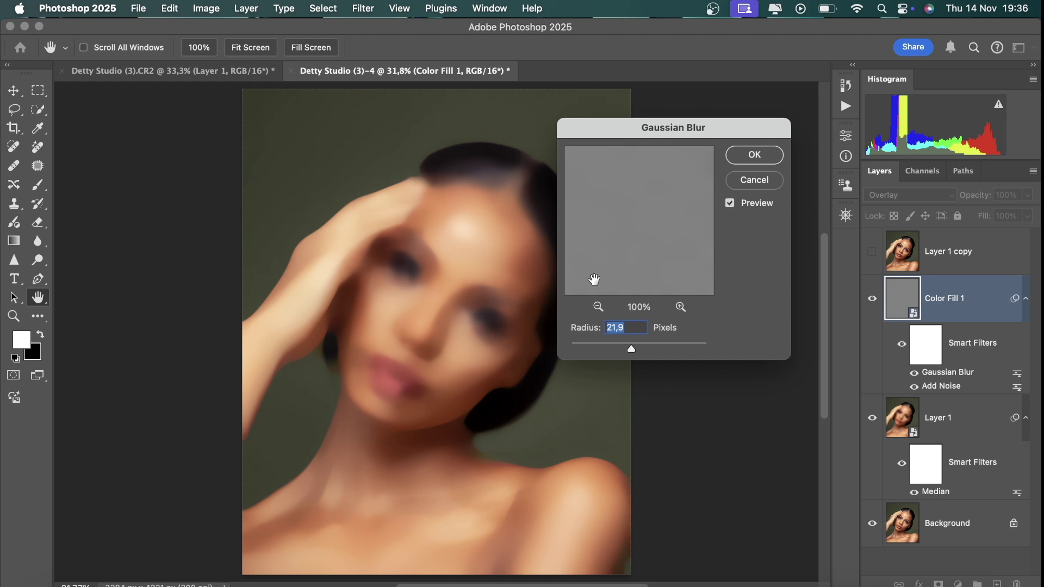
{"action": "type", "text": "2"}
{"action": "left_click", "coordinate": [771, 154]}
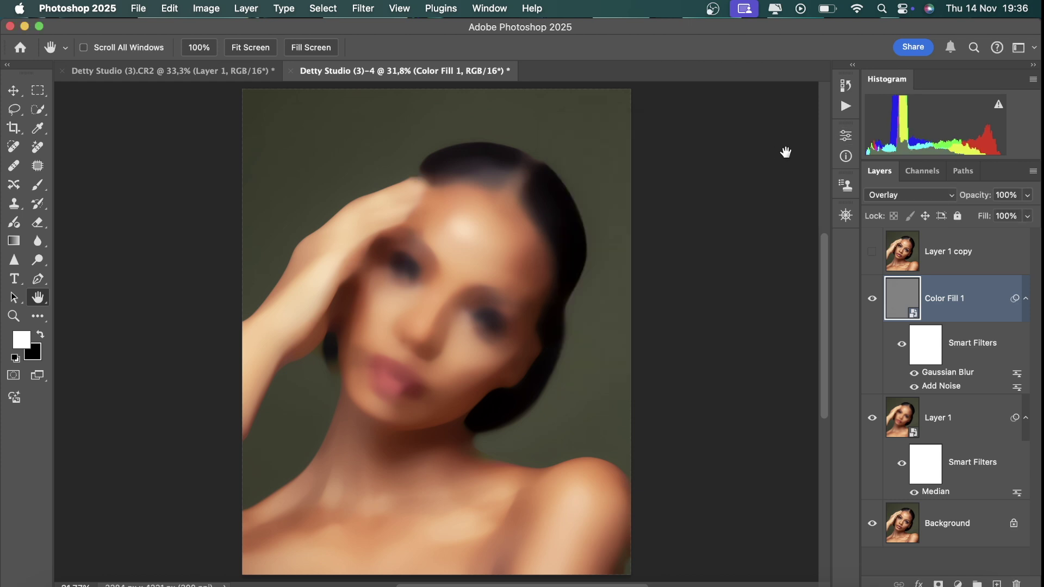
Step: Make Layer 1 copy visible and convert it to a smart object
{"action": "left_click", "coordinate": [939, 254]}
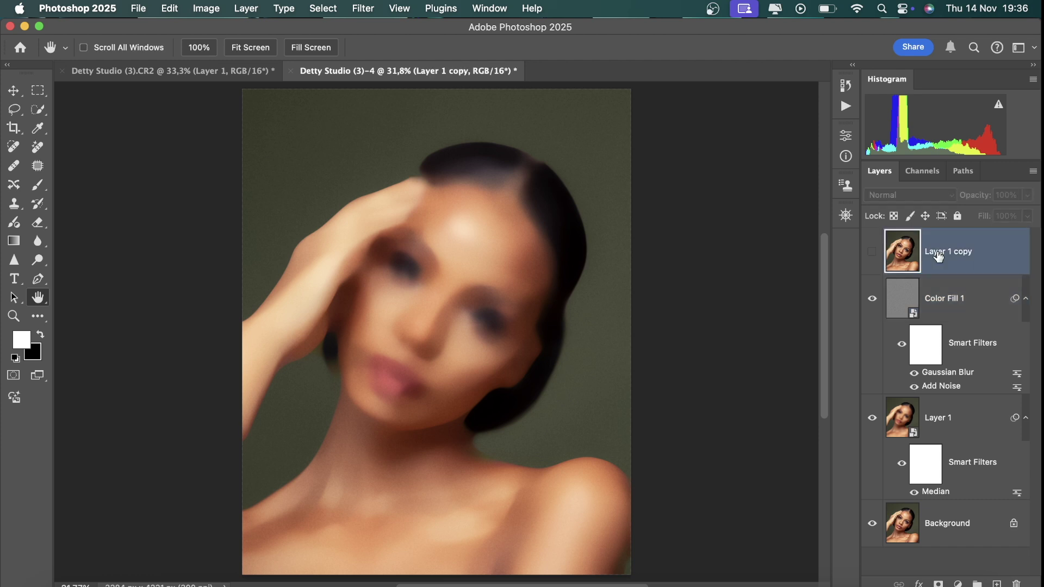
{"action": "left_click", "coordinate": [872, 254]}
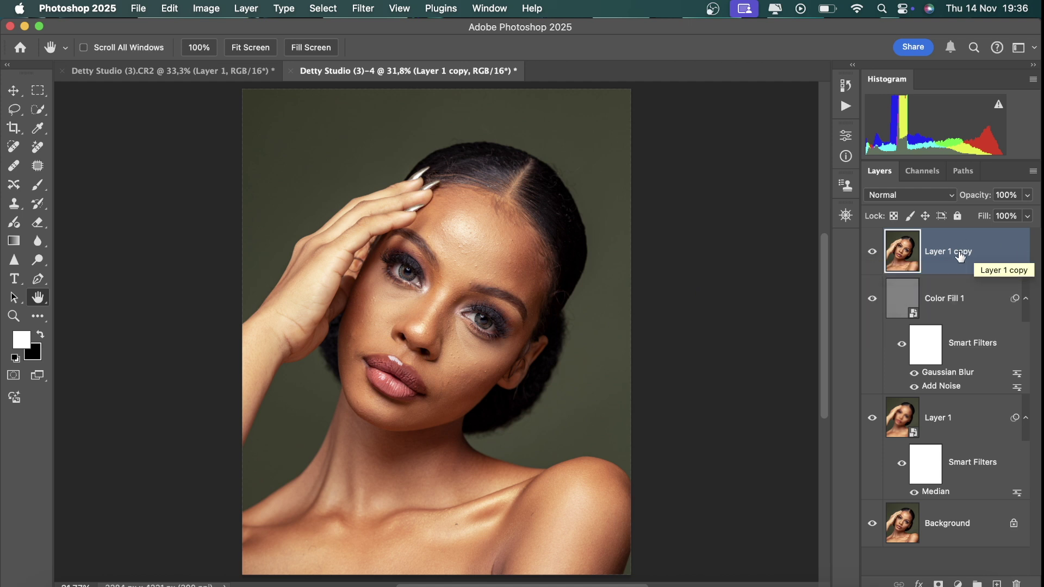
{"action": "right_click", "coordinate": [961, 256]}
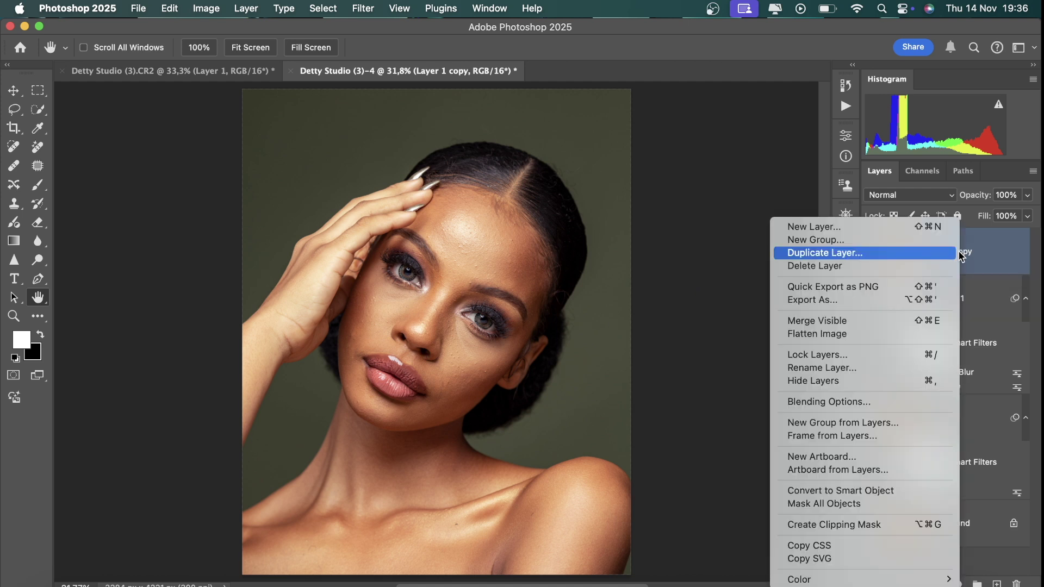
{"action": "left_click", "coordinate": [856, 492]}
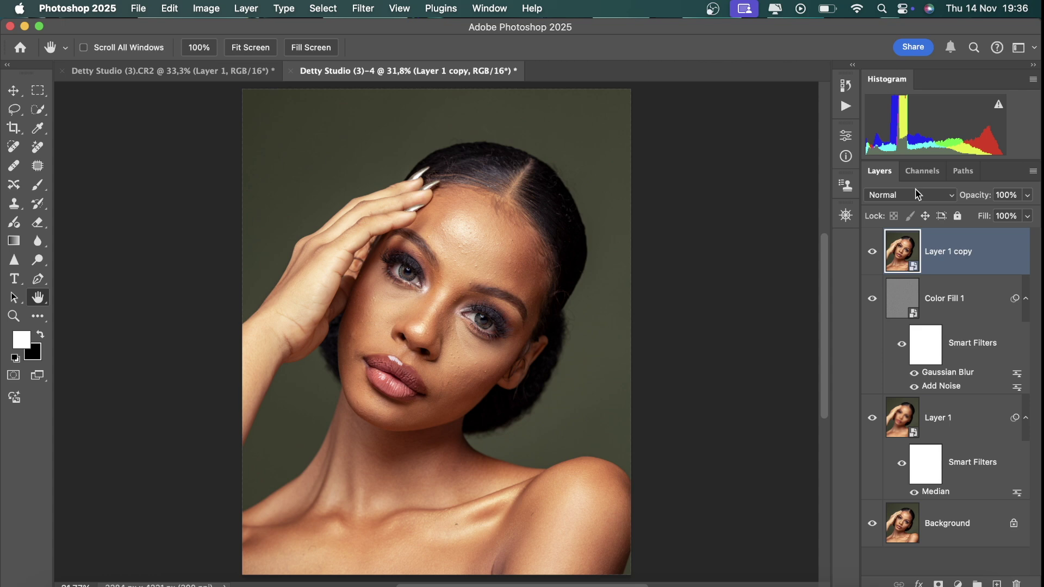
Step: Set Layer 1 copy's blend mode to Vivid Light and apply a High Pass filter with a radius of 2 pixels
{"action": "left_click", "coordinate": [916, 196]}
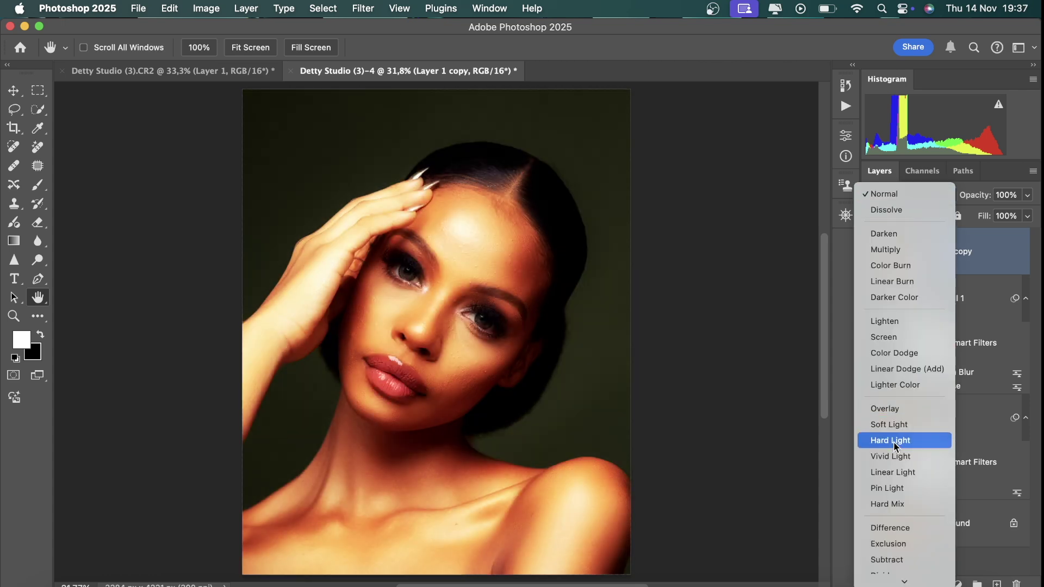
{"action": "left_click", "coordinate": [895, 457]}
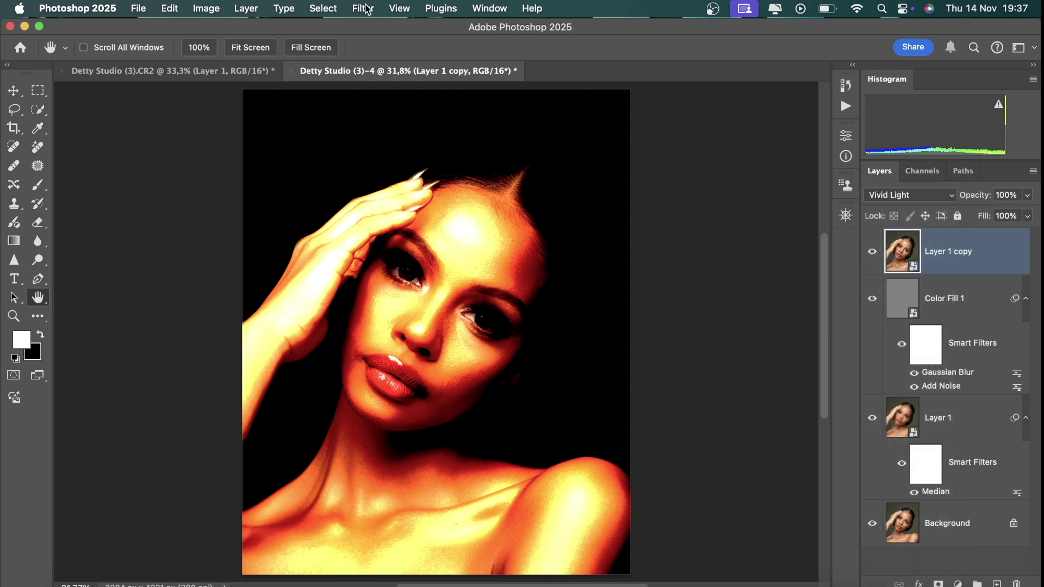
{"action": "left_click", "coordinate": [366, 8]}
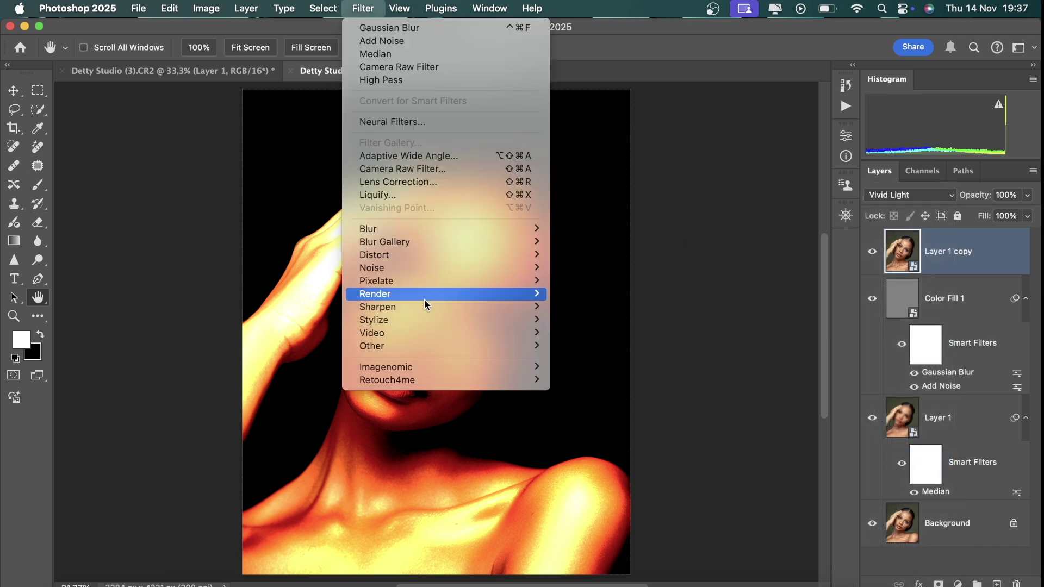
{"action": "mouse_move", "coordinate": [407, 351]}
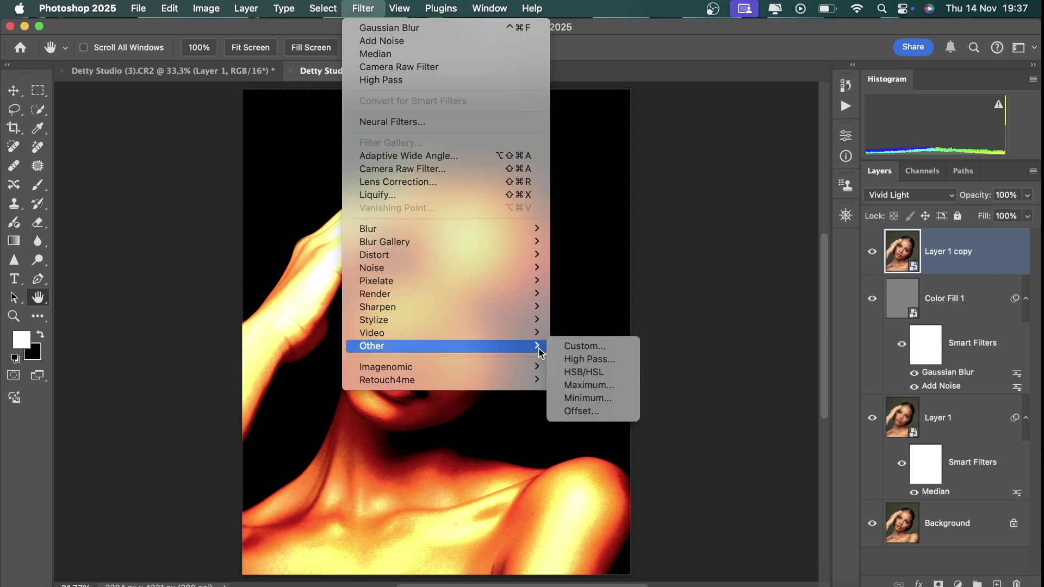
{"action": "left_click", "coordinate": [580, 368]}
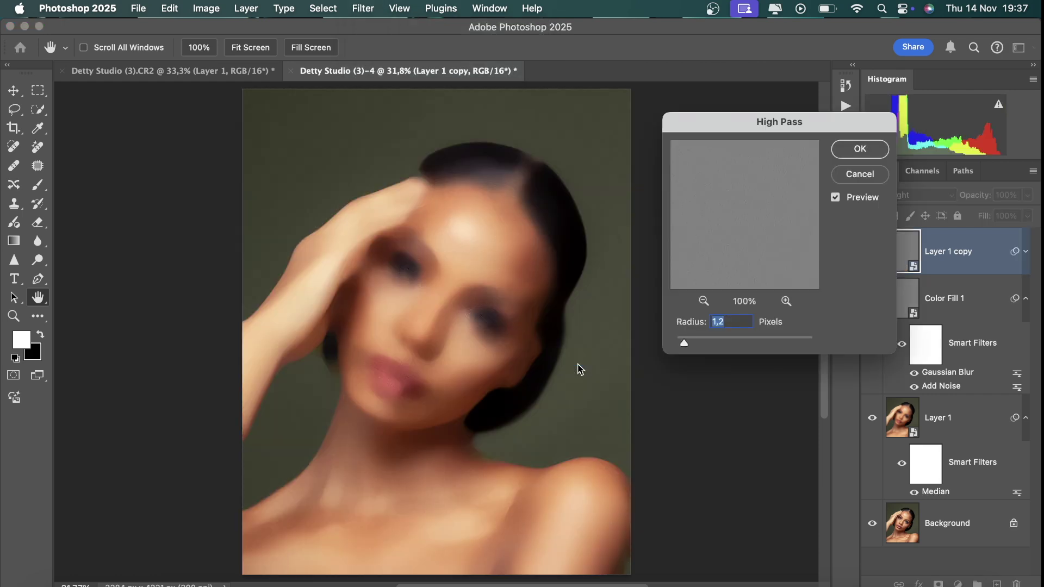
{"action": "type", "text": "2"}
{"action": "left_click", "coordinate": [861, 149]}
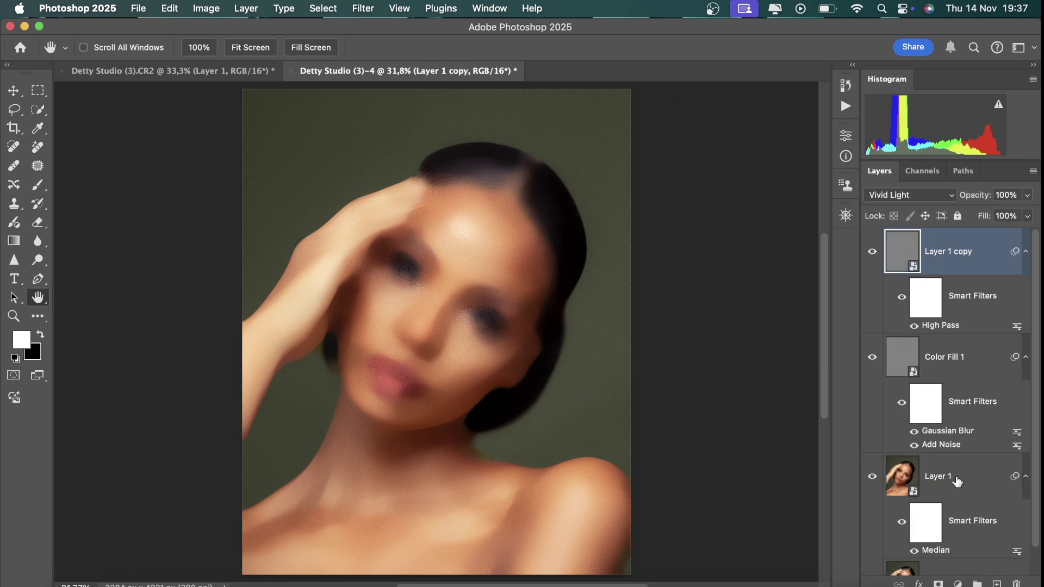
Step: Group the three layers above the Background and split the group's Underlying Layer Blend If sliders to 17 / 97 and 205 / 255
{"action": "left_click", "coordinate": [958, 482], "text": "shift"}
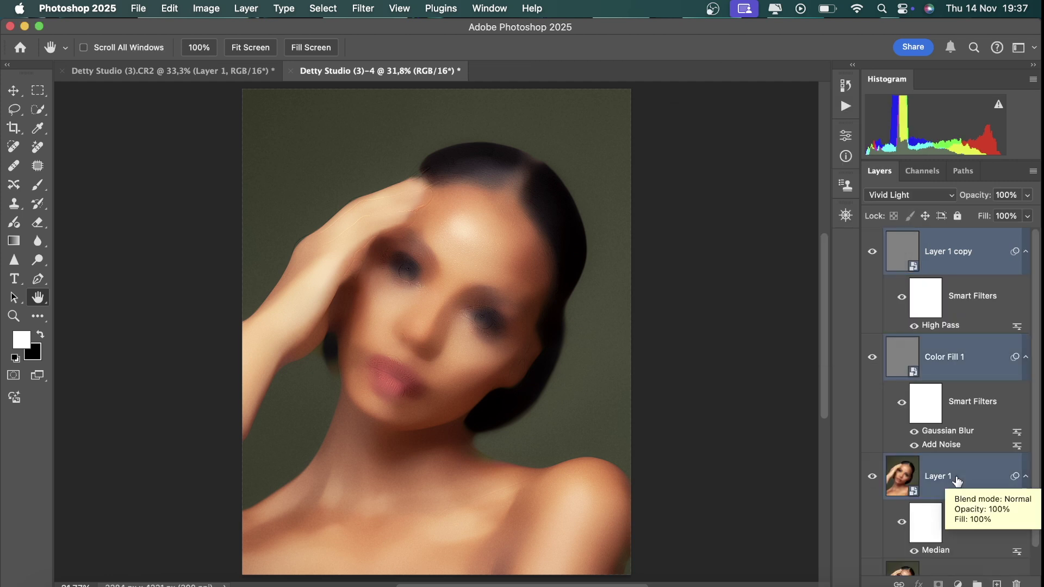
{"action": "key", "text": "super+g"}
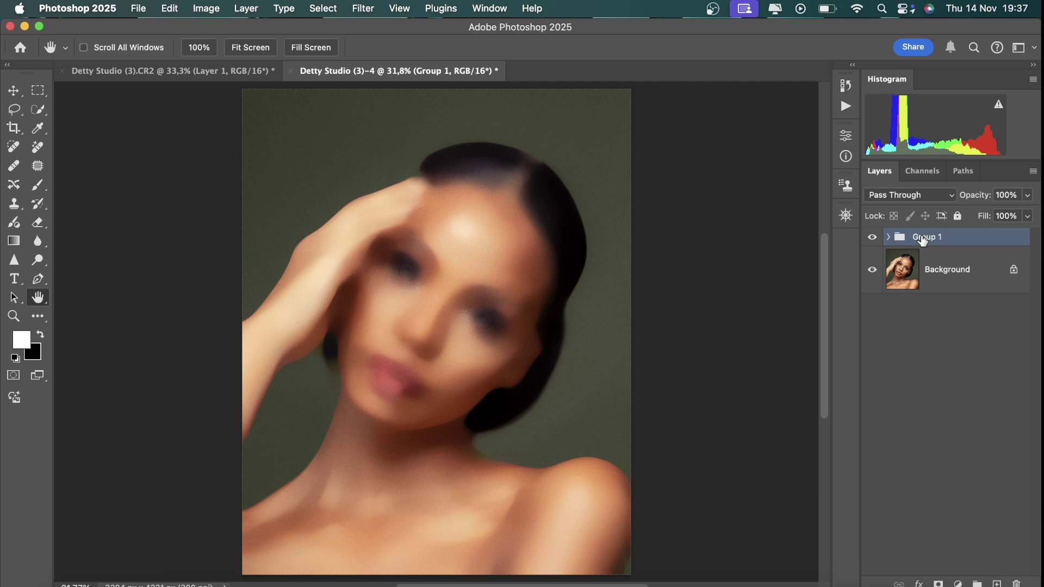
{"action": "right_click", "coordinate": [924, 241]}
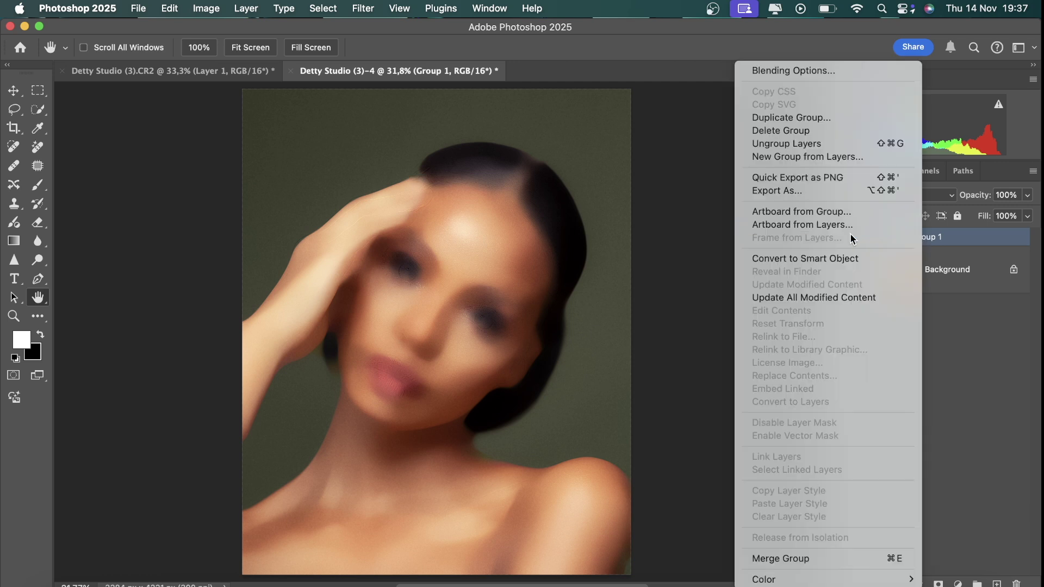
{"action": "left_click", "coordinate": [816, 76]}
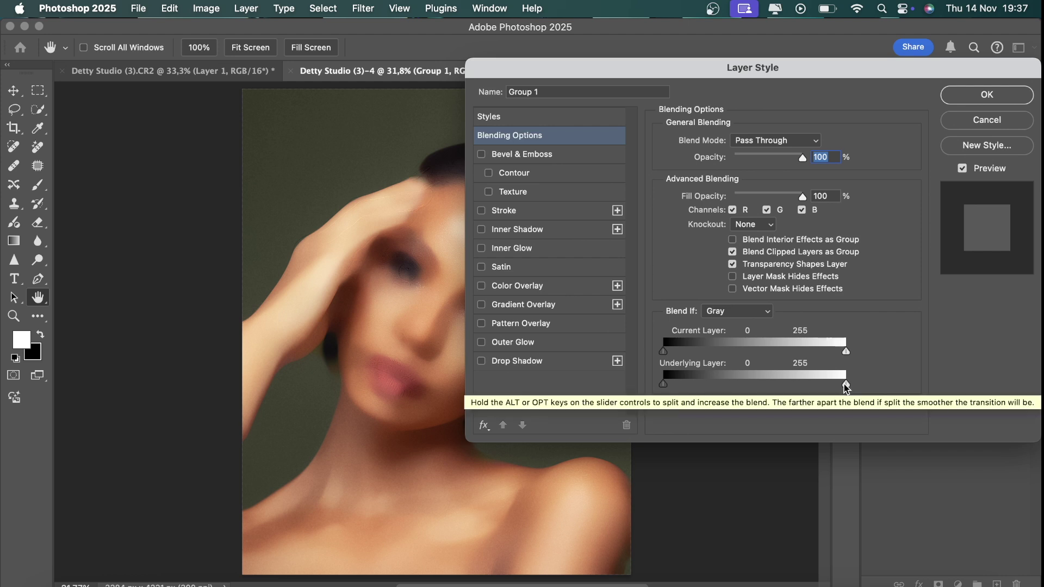
{"action": "left_click_drag", "start_coordinate": [846, 386], "coordinate": [809, 386], "text": "alt"}
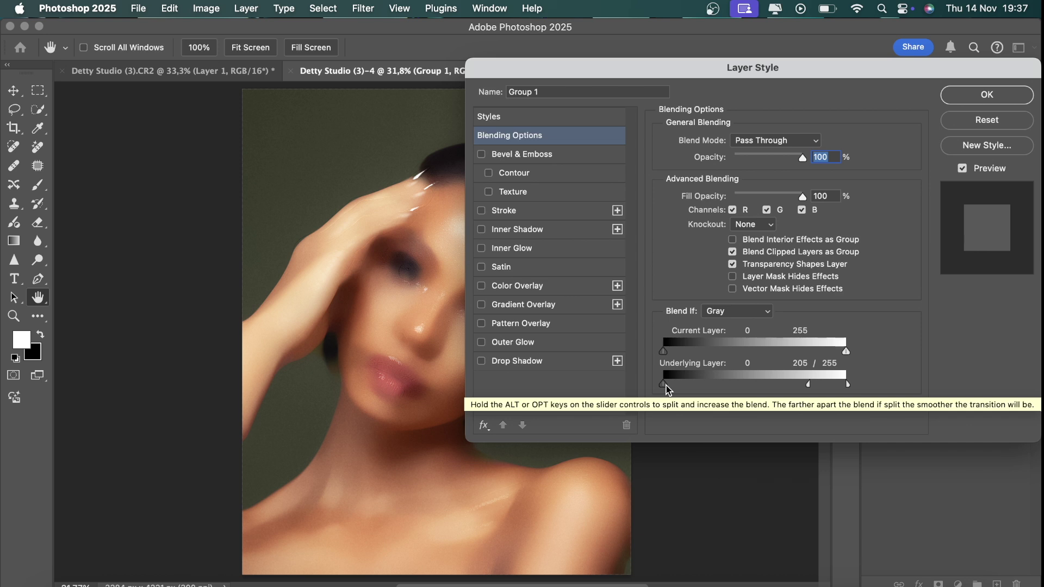
{"action": "left_click_drag", "start_coordinate": [664, 386], "coordinate": [731, 385], "text": "alt"}
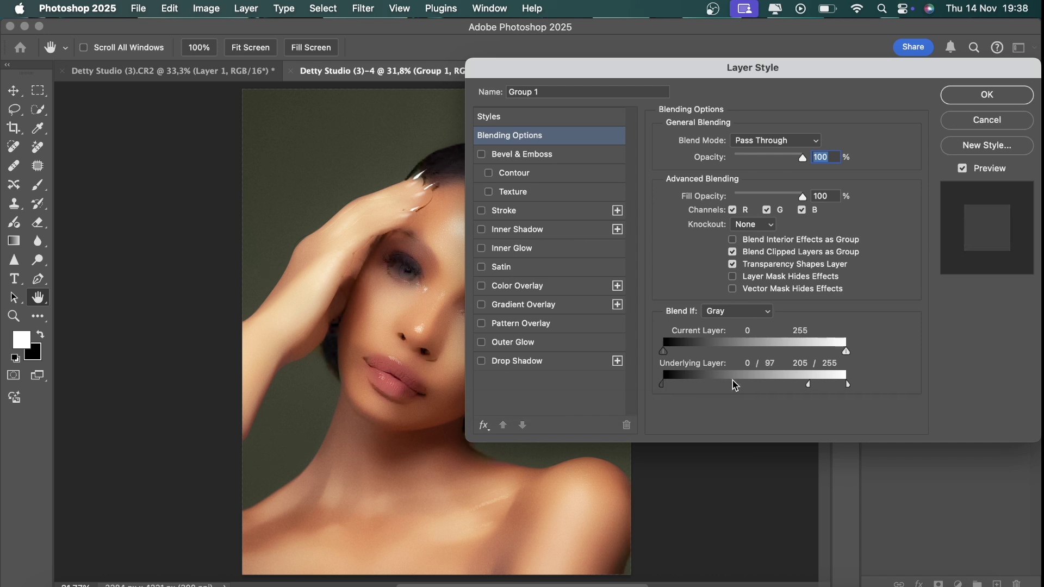
{"action": "left_click_drag", "start_coordinate": [663, 388], "coordinate": [675, 386]}
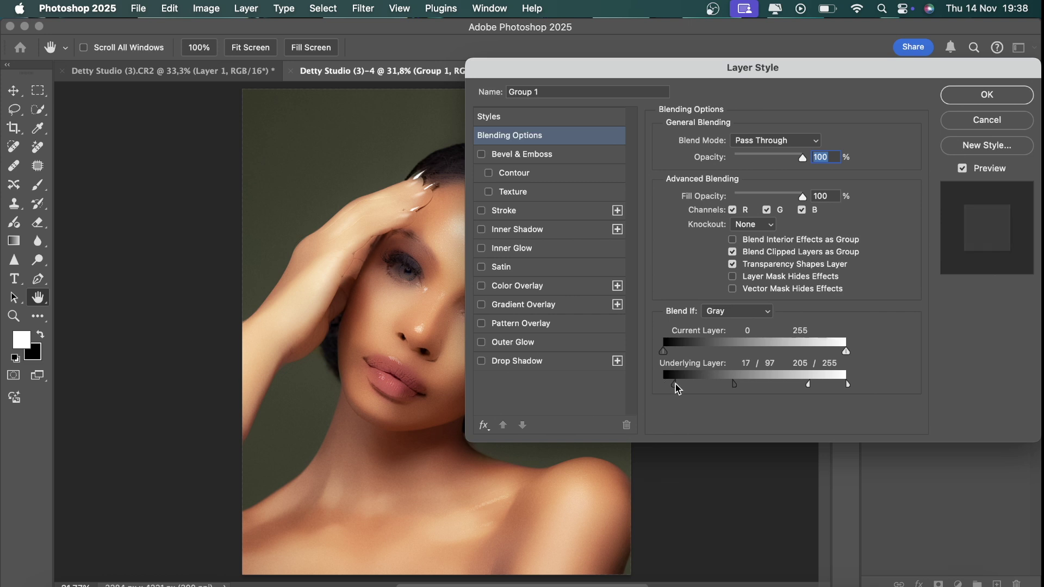
{"action": "left_click", "coordinate": [1008, 95]}
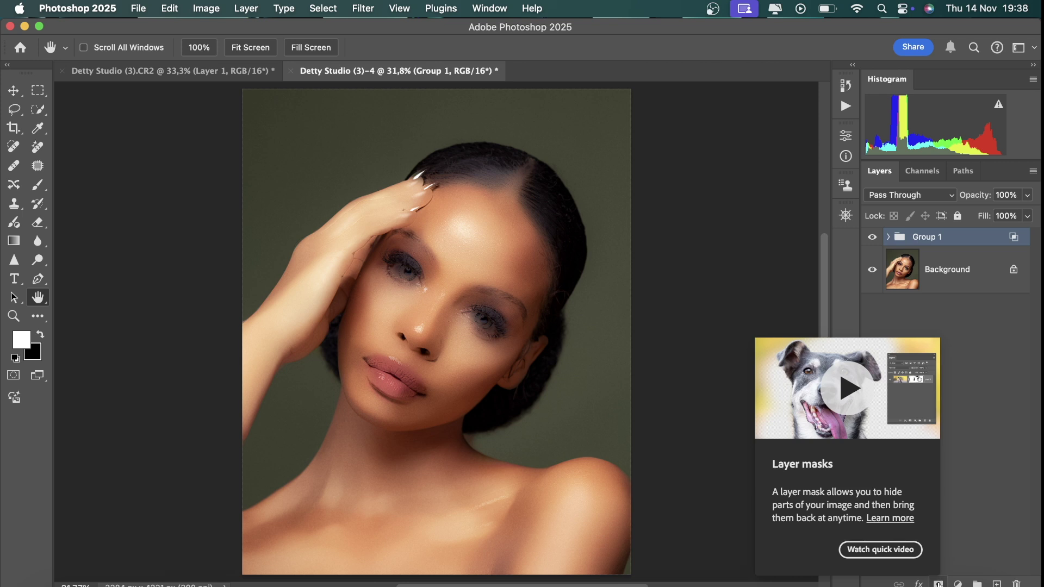
Step: Add a layer mask to Group 1 and invert it to black
{"action": "left_click", "coordinate": [940, 583]}
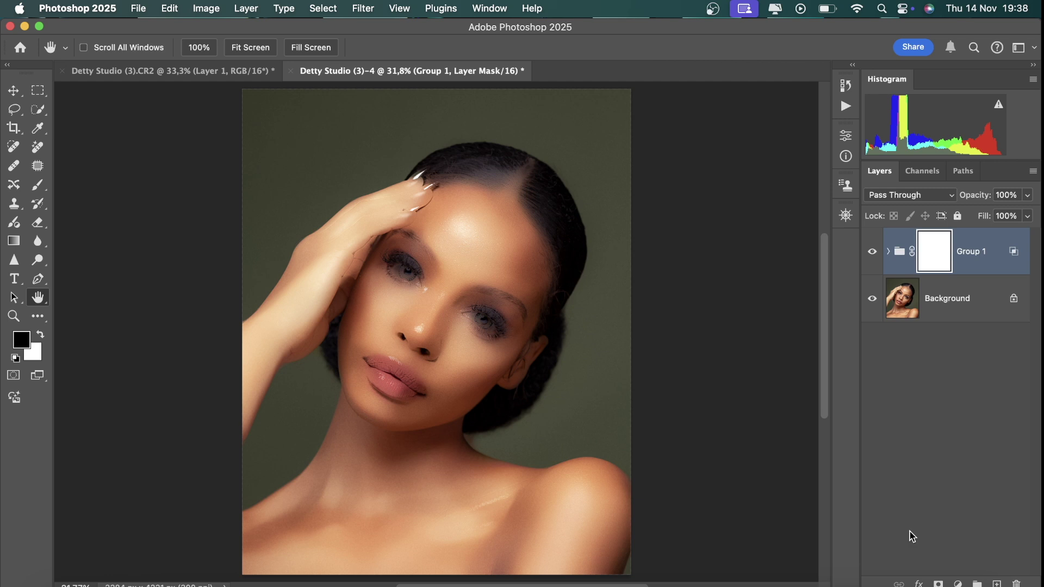
{"action": "key", "text": "super+i"}
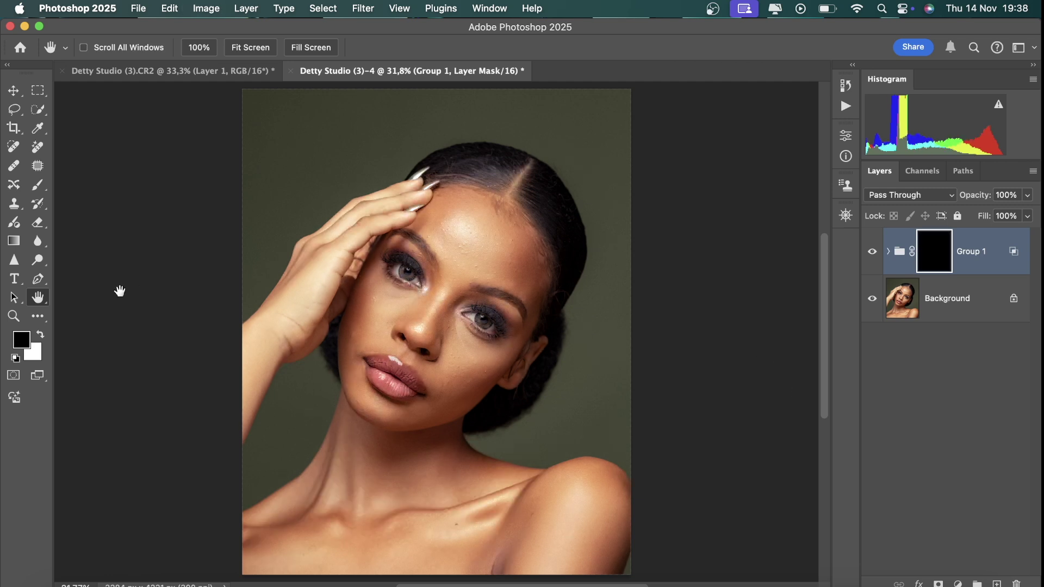
Step: Paint white on the group's mask over the forehead with a soft 300-pixel brush at 100% flow
{"action": "left_click", "coordinate": [40, 333]}
{"action": "left_click", "coordinate": [39, 186]}
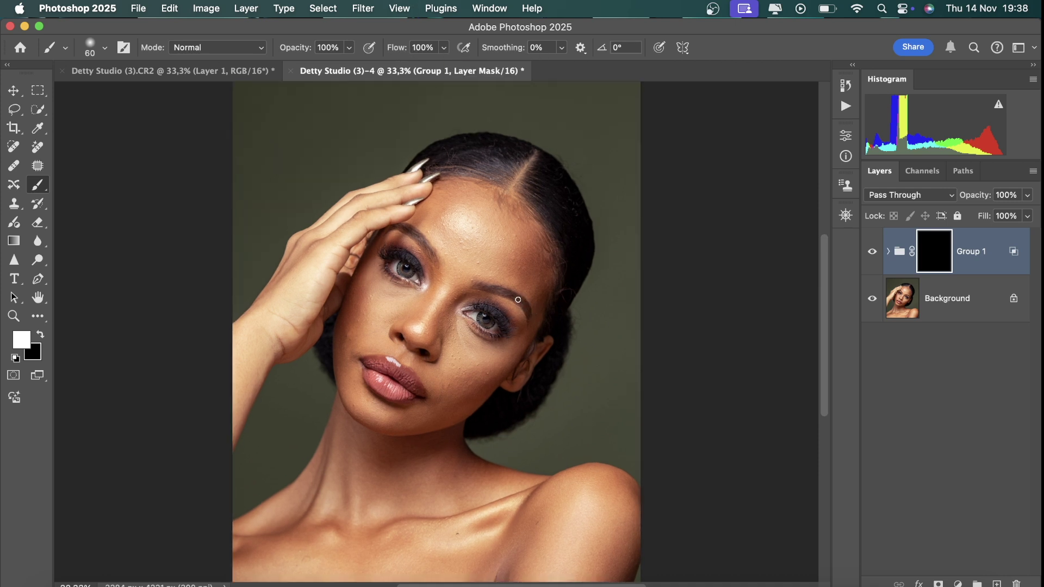
{"action": "key", "text": "super+equal"}
{"action": "key", "text": "super+equal"}
{"action": "scroll", "coordinate": [518, 300], "scroll_direction": "up", "scroll_amount": 3}
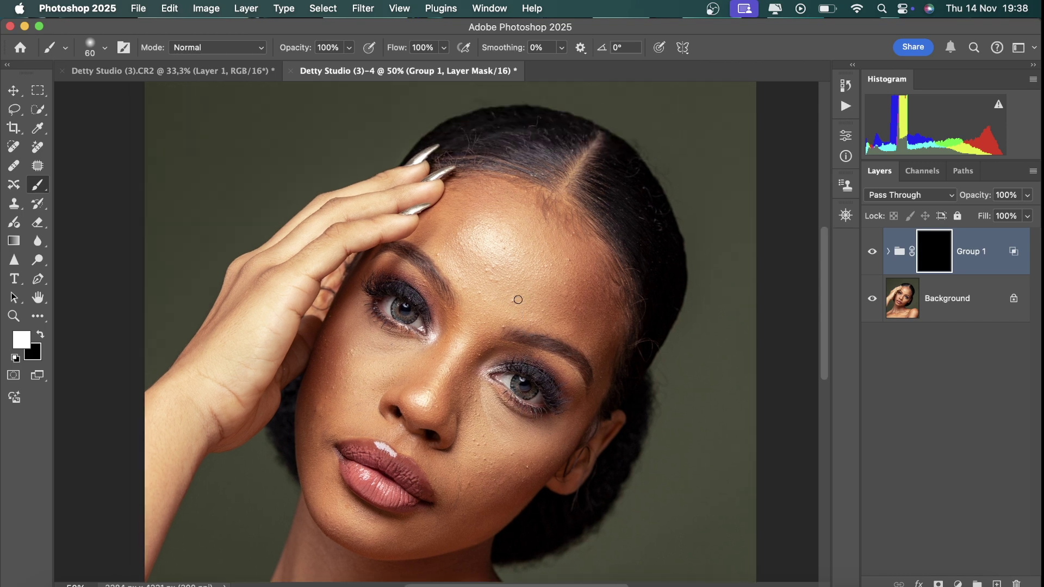
{"action": "key", "text": "bracketright"}
{"action": "key", "text": "bracketright"}
{"action": "key", "text": "bracketright"}
{"action": "key", "text": "bracketright"}
{"action": "key", "text": "bracketright"}
{"action": "key", "text": "bracketright"}
{"action": "key", "text": "bracketright"}
{"action": "key", "text": "bracketright"}
{"action": "key", "text": "bracketright"}
{"action": "key", "text": "bracketright"}
{"action": "key", "text": "bracketleft"}
{"action": "key", "text": "bracketleft"}
{"action": "mouse_move", "coordinate": [529, 313]}
{"action": "left_mouse_down"}
{"action": "mouse_move", "coordinate": [597, 319]}
{"action": "mouse_move", "coordinate": [599, 341]}
{"action": "left_mouse_up"}
Step: Lower the brush flow to 65% and paint white on the mask over both cheeks with a 250-pixel brush
{"action": "scroll", "coordinate": [599, 341], "scroll_direction": "down", "scroll_amount": 5}
{"action": "scroll", "coordinate": [599, 341], "scroll_direction": "left", "scroll_amount": 5}
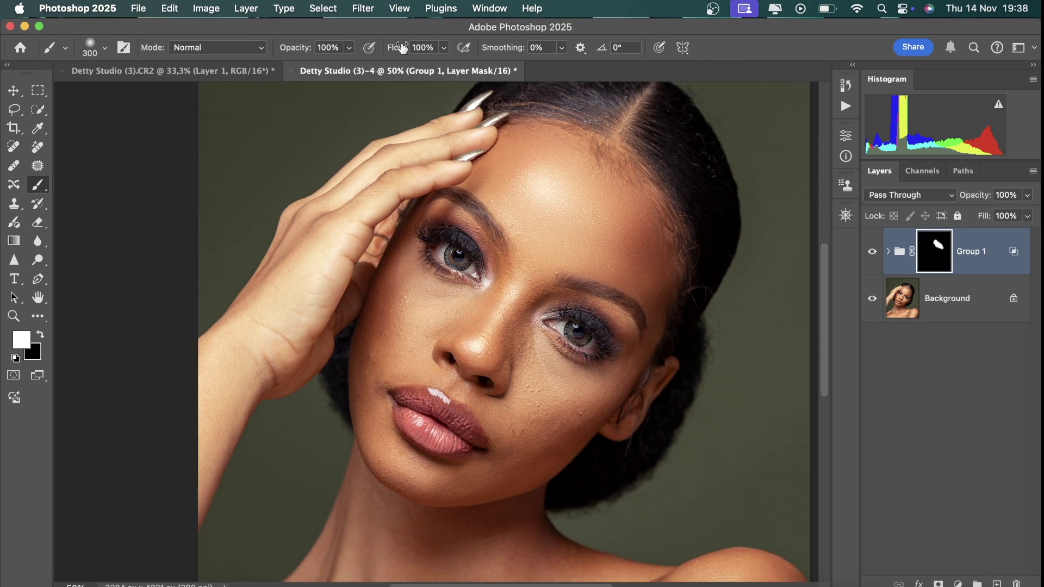
{"action": "left_click", "coordinate": [443, 48]}
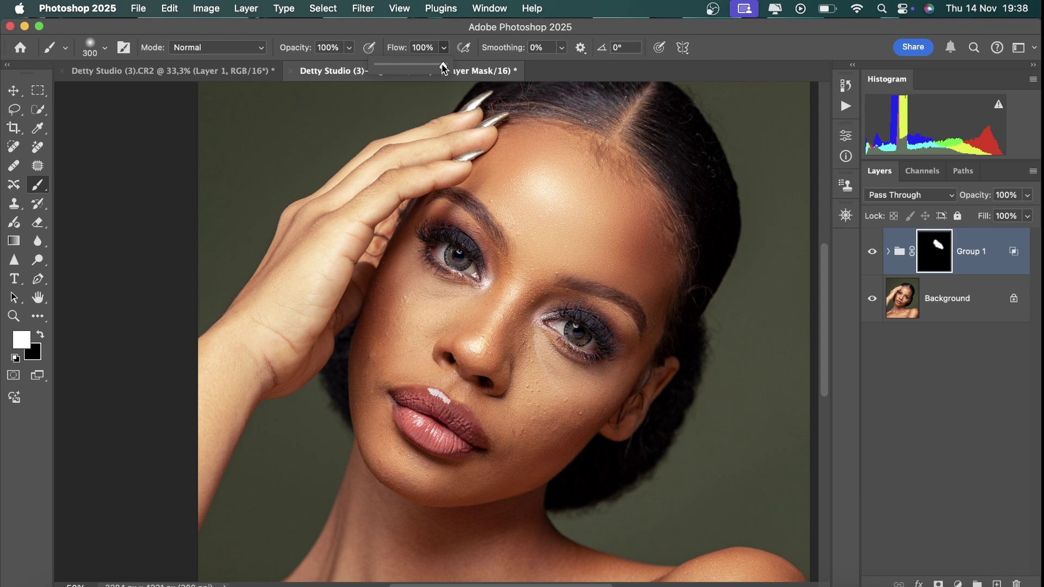
{"action": "left_click_drag", "start_coordinate": [444, 67], "coordinate": [424, 68]}
{"action": "key", "text": "["}
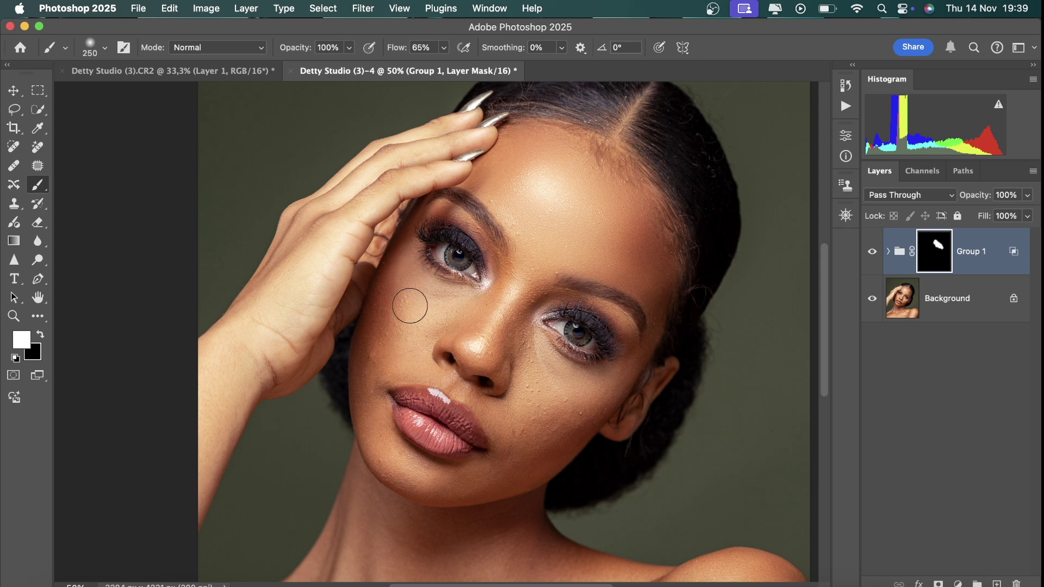
{"action": "mouse_move", "coordinate": [394, 328]}
{"action": "left_mouse_down"}
{"action": "mouse_move", "coordinate": [385, 306]}
{"action": "mouse_move", "coordinate": [369, 361]}
{"action": "mouse_move", "coordinate": [416, 360]}
{"action": "mouse_move", "coordinate": [408, 338]}
{"action": "mouse_move", "coordinate": [440, 312]}
{"action": "mouse_move", "coordinate": [420, 292]}
{"action": "mouse_move", "coordinate": [445, 303]}
{"action": "left_mouse_up"}
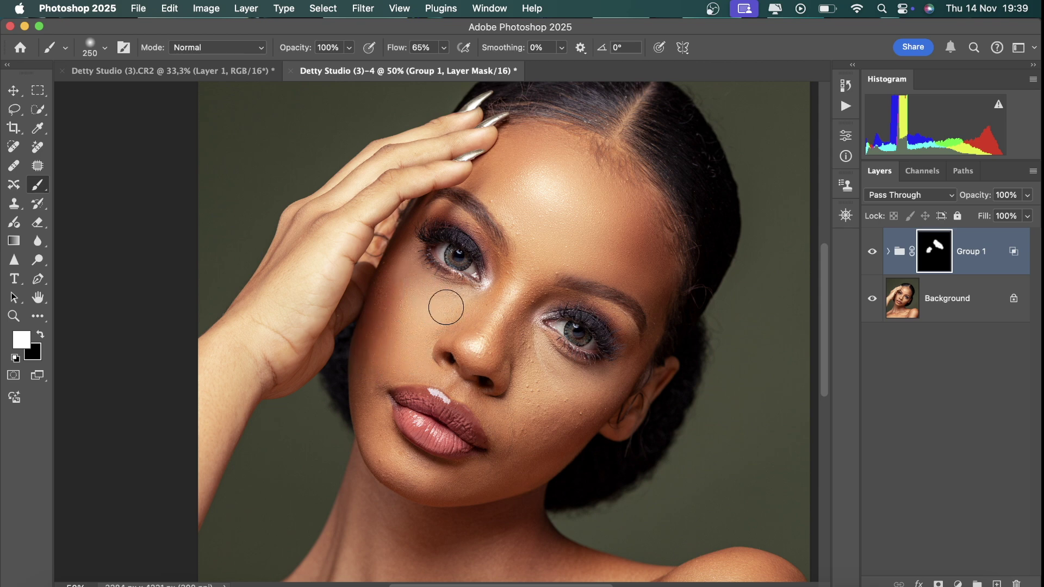
{"action": "scroll", "coordinate": [445, 303], "scroll_direction": "down", "scroll_amount": 2}
{"action": "mouse_move", "coordinate": [554, 354]}
{"action": "left_mouse_down"}
{"action": "mouse_move", "coordinate": [531, 332]}
{"action": "mouse_move", "coordinate": [552, 384]}
{"action": "mouse_move", "coordinate": [604, 380]}
{"action": "mouse_move", "coordinate": [568, 411]}
{"action": "mouse_move", "coordinate": [511, 402]}
{"action": "mouse_move", "coordinate": [516, 436]}
{"action": "mouse_move", "coordinate": [501, 456]}
{"action": "mouse_move", "coordinate": [549, 426]}
{"action": "mouse_move", "coordinate": [446, 471]}
{"action": "mouse_move", "coordinate": [542, 400]}
{"action": "left_mouse_up"}
Step: Paint white on the mask beside the nose, near the inner eye corner and down to the jaw with a 175-pixel brush
{"action": "key", "text": "bracketleft"}
{"action": "key", "text": "bracketleft"}
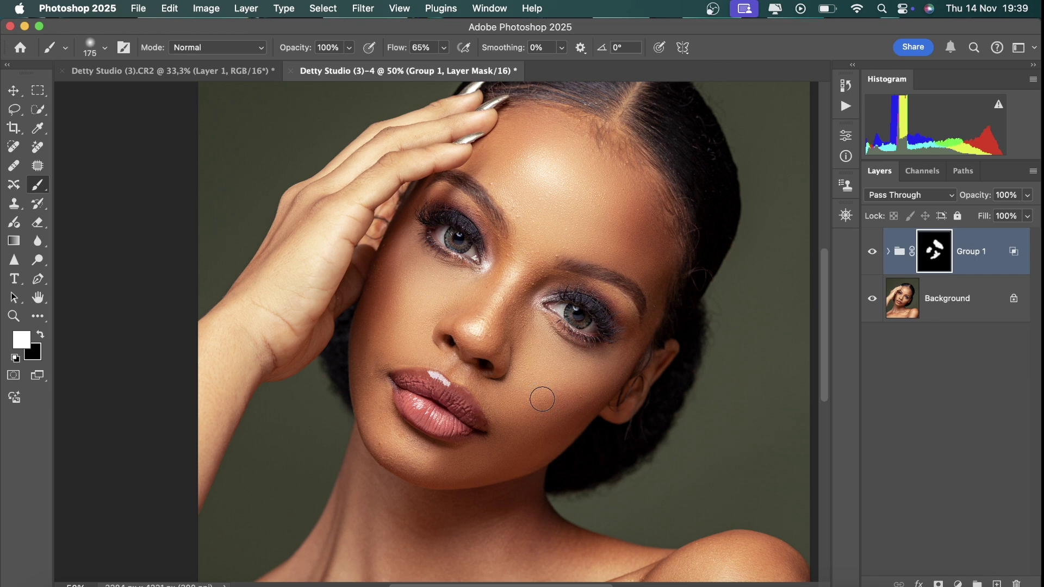
{"action": "left_click_drag", "start_coordinate": [521, 328], "coordinate": [514, 335]}
{"action": "left_click_drag", "start_coordinate": [538, 290], "coordinate": [537, 294]}
{"action": "scroll", "coordinate": [430, 305], "scroll_direction": "down", "scroll_amount": 1}
{"action": "mouse_move", "coordinate": [377, 343]}
{"action": "left_mouse_down"}
{"action": "mouse_move", "coordinate": [374, 399]}
{"action": "mouse_move", "coordinate": [365, 321]}
{"action": "mouse_move", "coordinate": [373, 410]}
{"action": "left_mouse_up"}
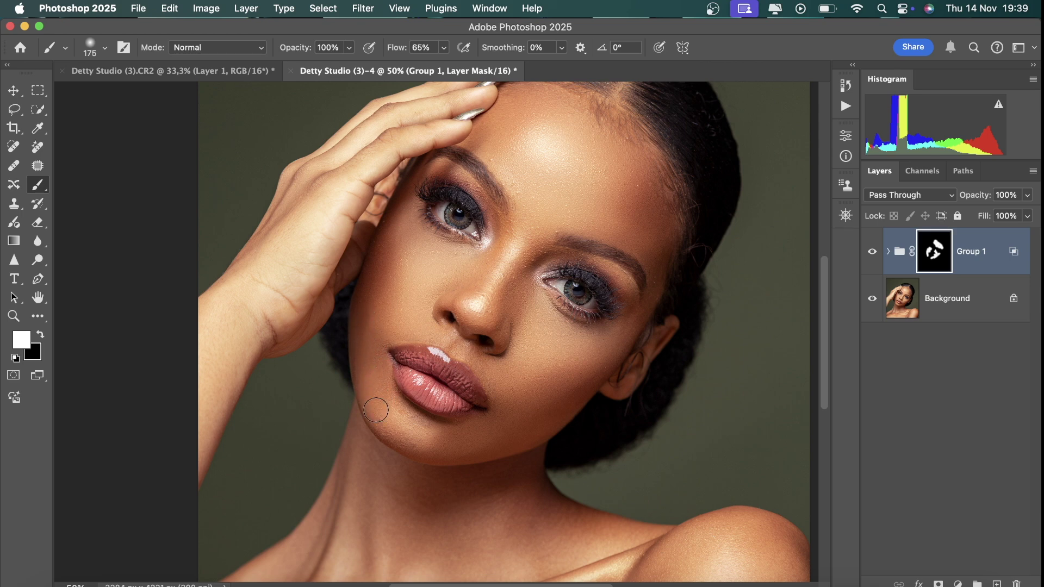
Step: Lower the brush flow to 31% and paint white on the mask over the chin and the side of the nose bridge
{"action": "left_click", "coordinate": [441, 52]}
{"action": "left_click_drag", "start_coordinate": [444, 67], "coordinate": [422, 66]}
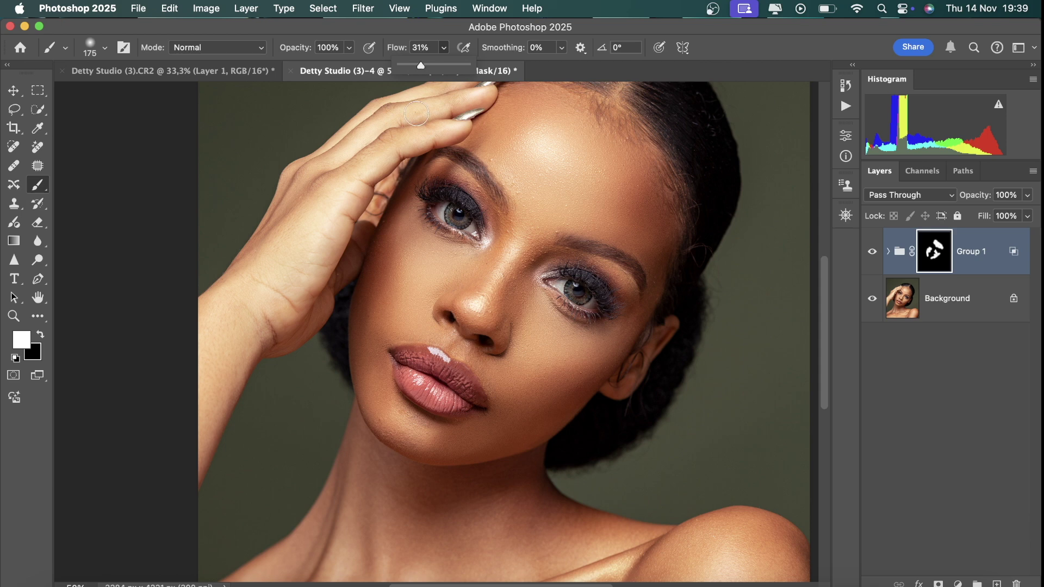
{"action": "key", "text": "bracketright"}
{"action": "mouse_move", "coordinate": [414, 411]}
{"action": "left_mouse_down"}
{"action": "mouse_move", "coordinate": [393, 414]}
{"action": "mouse_move", "coordinate": [398, 437]}
{"action": "mouse_move", "coordinate": [427, 442]}
{"action": "mouse_move", "coordinate": [394, 414]}
{"action": "mouse_move", "coordinate": [396, 436]}
{"action": "mouse_move", "coordinate": [426, 441]}
{"action": "left_mouse_up"}
{"action": "left_click_drag", "start_coordinate": [524, 283], "coordinate": [537, 262]}
Step: Paint white on the mask near the inner eyebrow and down the nose with a 150-pixel brush at 27% flow
{"action": "key", "text": "bracketleft"}
{"action": "key", "text": "bracketleft"}
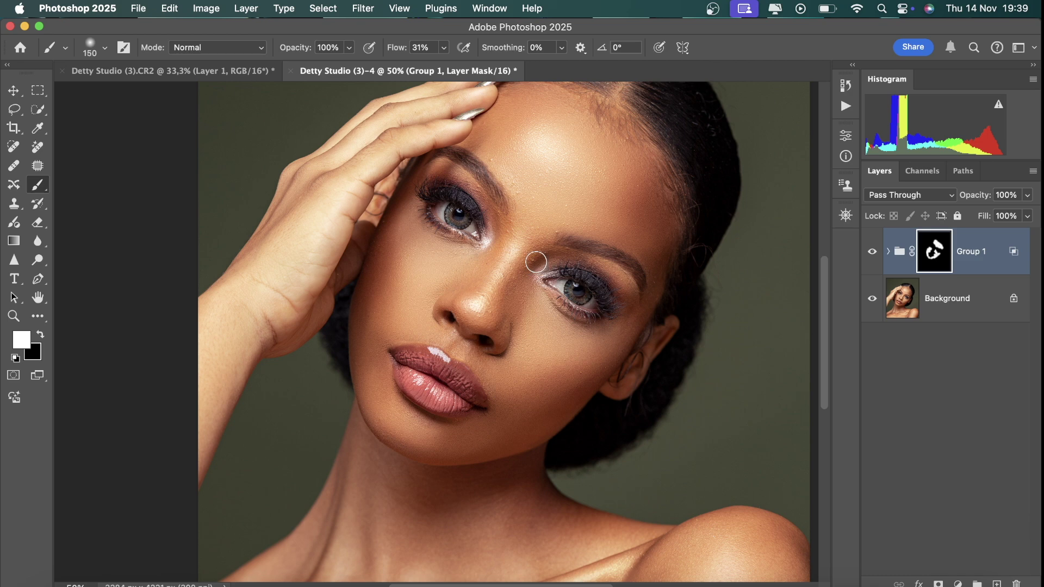
{"action": "left_click", "coordinate": [444, 49]}
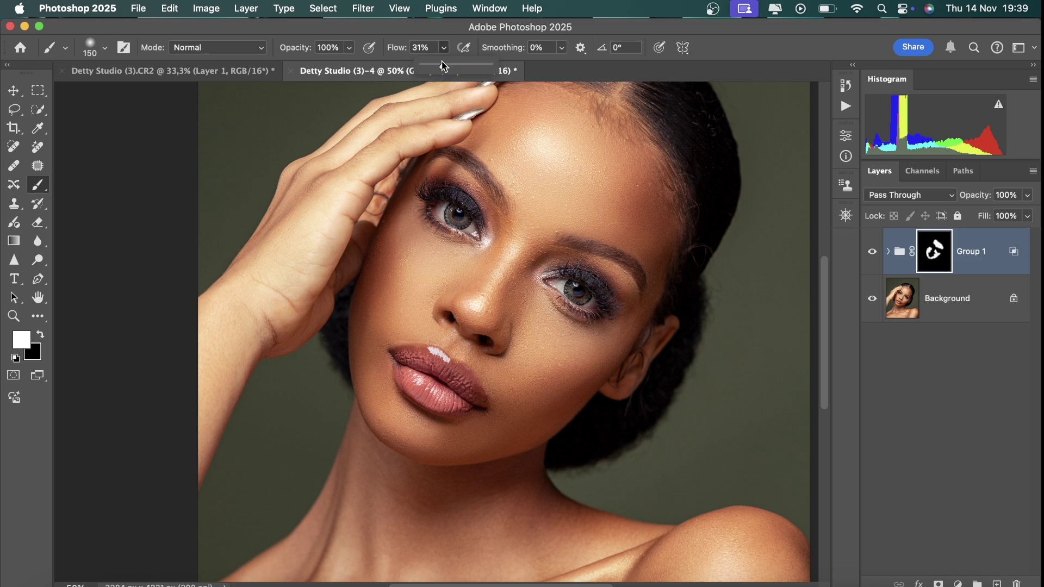
{"action": "left_click_drag", "start_coordinate": [442, 66], "coordinate": [440, 65]}
{"action": "left_click", "coordinate": [539, 252]}
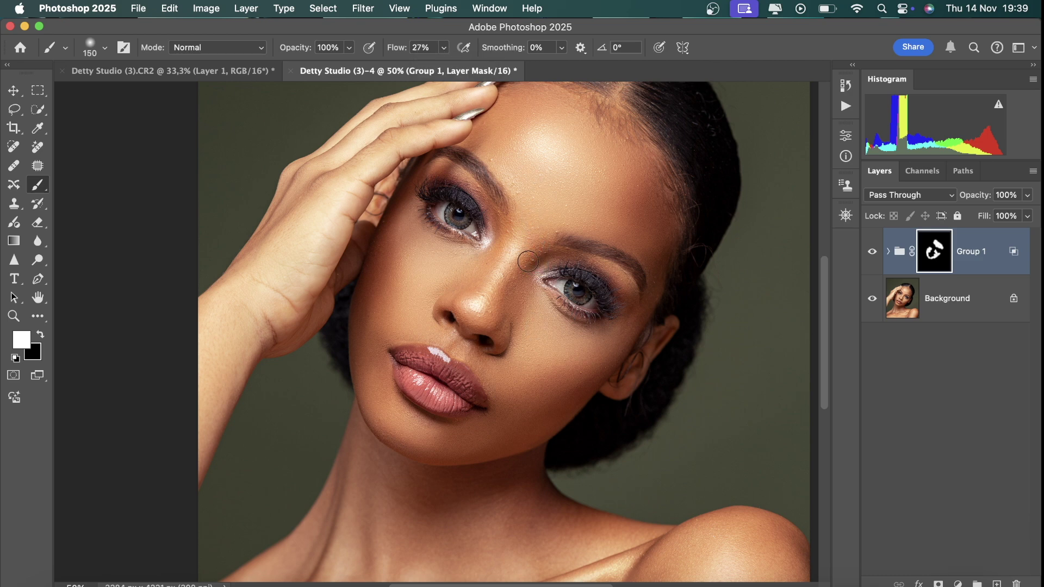
{"action": "mouse_move", "coordinate": [479, 290]}
{"action": "left_mouse_down"}
{"action": "mouse_move", "coordinate": [489, 324]}
{"action": "mouse_move", "coordinate": [473, 324]}
{"action": "mouse_move", "coordinate": [465, 340]}
{"action": "mouse_move", "coordinate": [430, 339]}
{"action": "mouse_move", "coordinate": [483, 364]}
{"action": "left_mouse_up"}
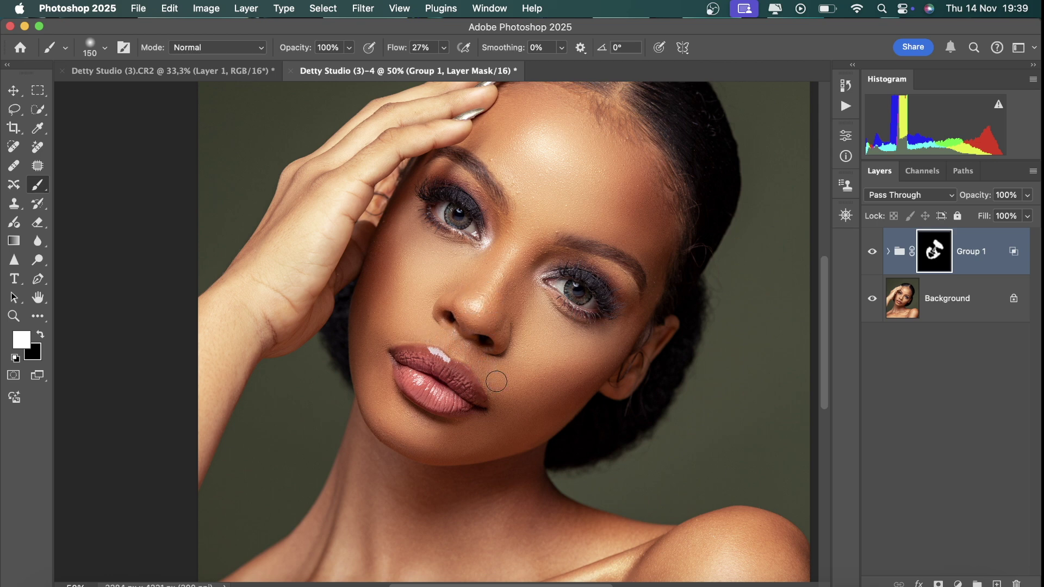
{"action": "scroll", "coordinate": [494, 380], "scroll_direction": "down", "scroll_amount": 5}
{"action": "scroll", "coordinate": [496, 382], "scroll_direction": "up", "scroll_amount": 5}
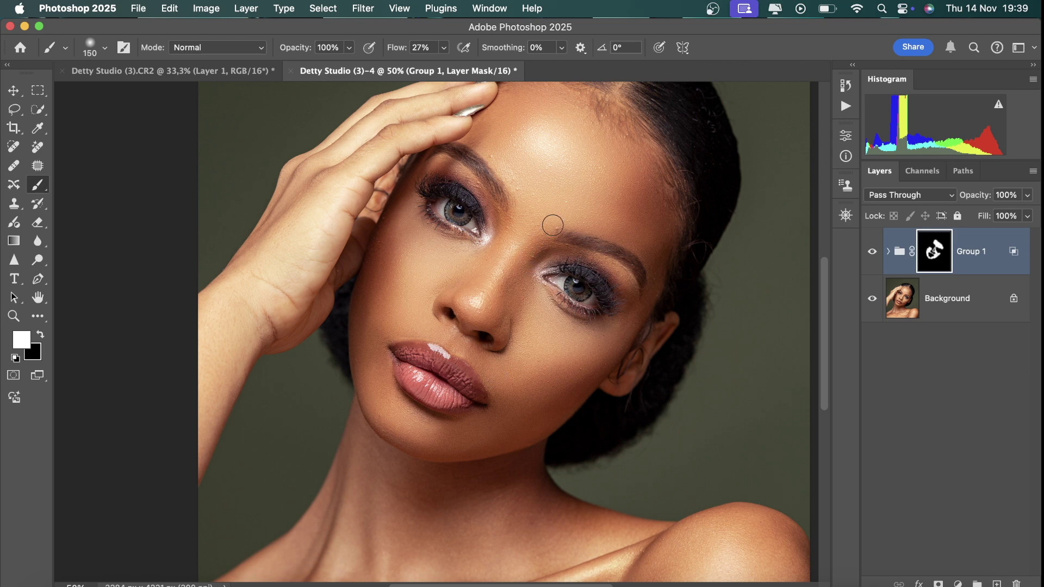
{"action": "scroll", "coordinate": [552, 223], "scroll_direction": "up", "scroll_amount": 5}
{"action": "scroll", "coordinate": [552, 225], "scroll_direction": "down", "scroll_amount": 15}
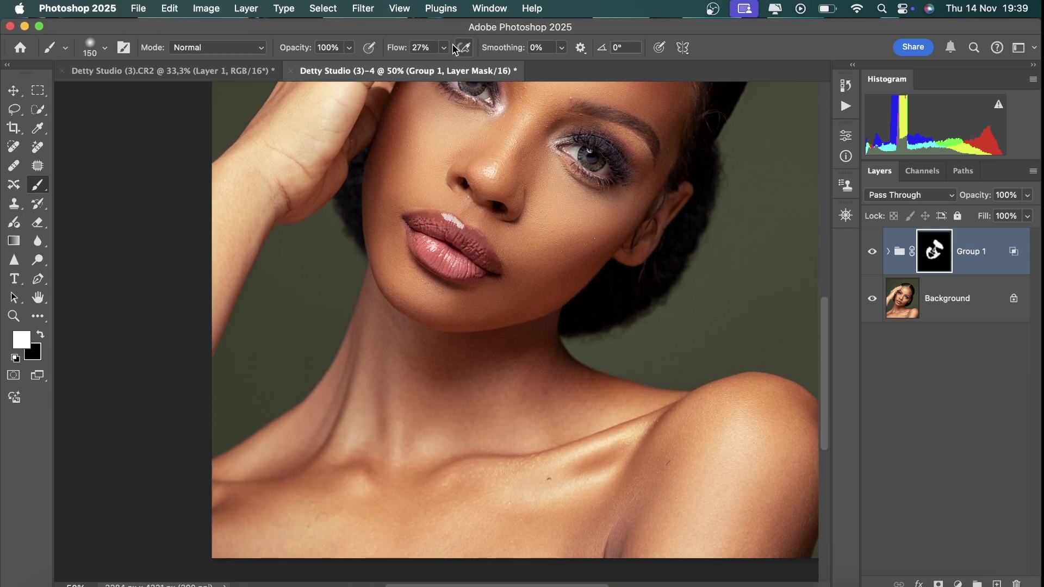
Step: Lower the brush flow to 17% and paint white on the mask over the neck and chest with a 500-pixel brush
{"action": "left_click", "coordinate": [444, 48]}
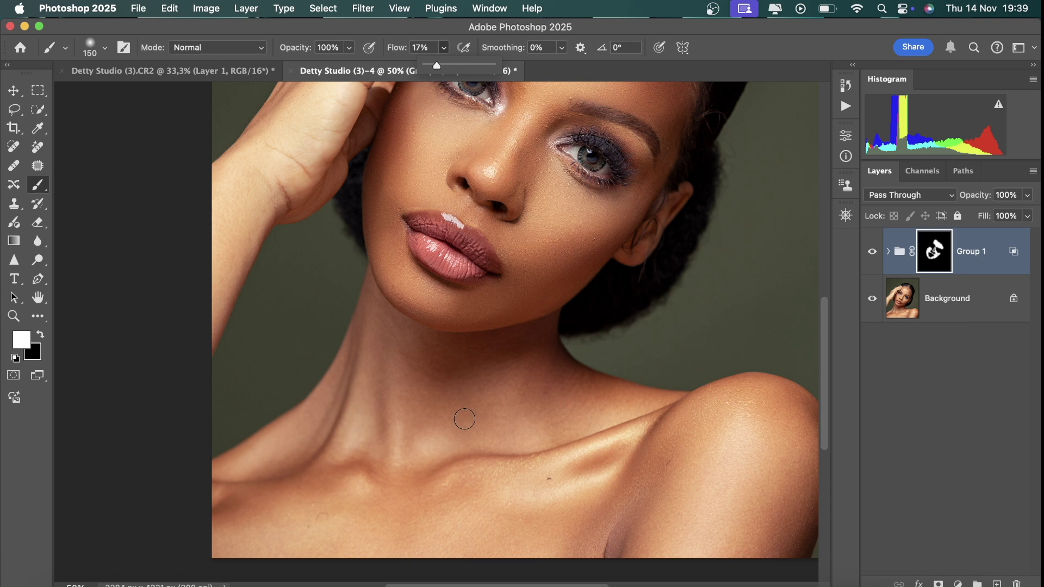
{"action": "key", "text": "super+minus"}
{"action": "scroll", "coordinate": [465, 420], "scroll_direction": "up", "scroll_amount": 2}
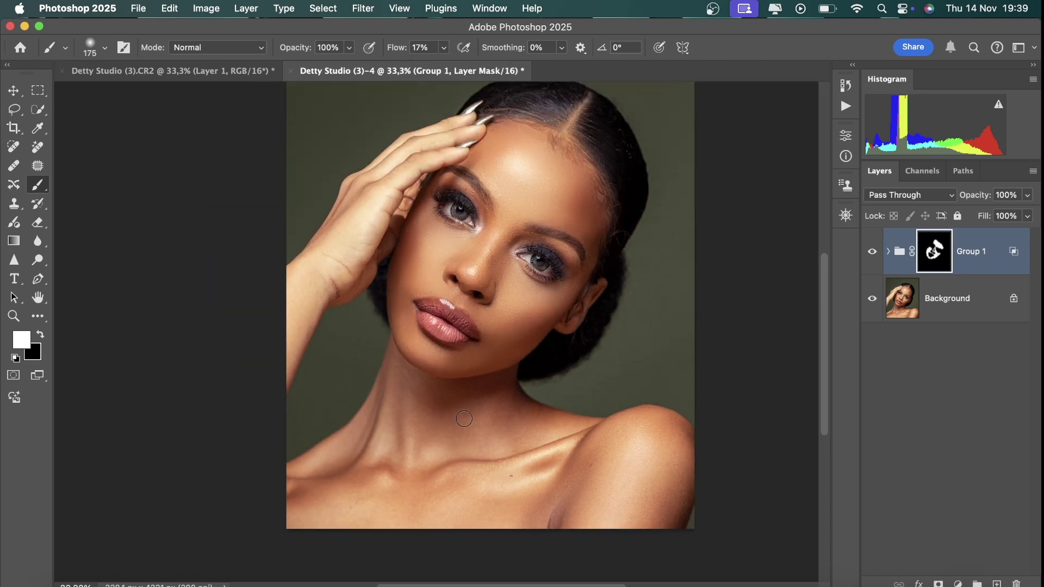
{"action": "key", "text": "bracketright"}
{"action": "key", "text": "bracketright"}
{"action": "key", "text": "bracketright"}
{"action": "key", "text": "bracketright"}
{"action": "key", "text": "bracketright"}
{"action": "mouse_move", "coordinate": [405, 455]}
{"action": "left_mouse_down"}
{"action": "mouse_move", "coordinate": [480, 485]}
{"action": "mouse_move", "coordinate": [391, 499]}
{"action": "mouse_move", "coordinate": [404, 513]}
{"action": "mouse_move", "coordinate": [348, 498]}
{"action": "mouse_move", "coordinate": [291, 512]}
{"action": "mouse_move", "coordinate": [424, 533]}
{"action": "mouse_move", "coordinate": [508, 507]}
{"action": "mouse_move", "coordinate": [550, 470]}
{"action": "mouse_move", "coordinate": [475, 522]}
{"action": "left_mouse_up"}
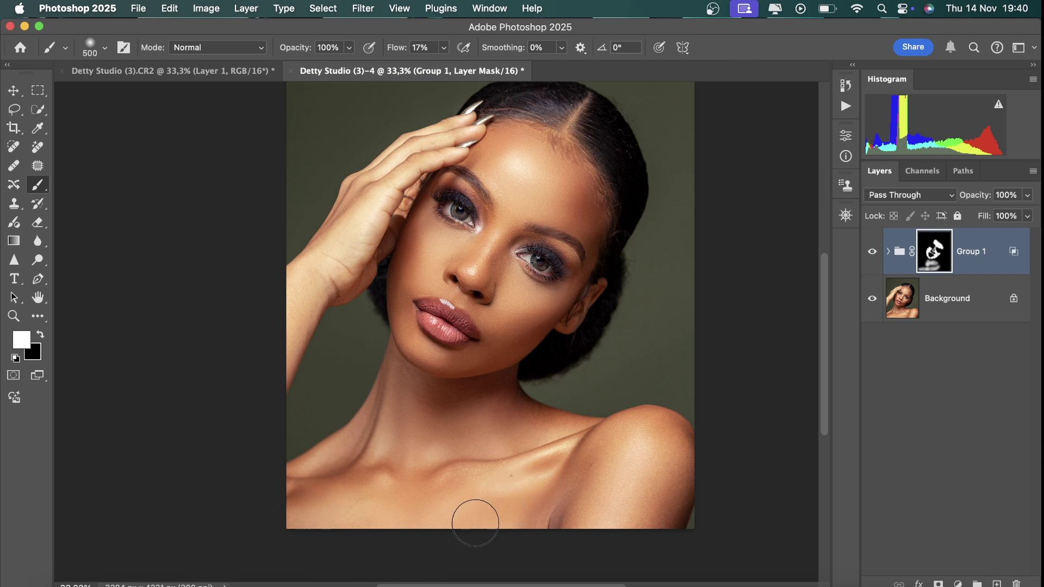
Step: Reduce the brush size and paint white on the mask across the raised shoulder toward the collarbone
{"action": "key", "text": "bracketleft"}
{"action": "key", "text": "bracketleft"}
{"action": "key", "text": "bracketleft"}
{"action": "key", "text": "bracketright"}
{"action": "key", "text": "bracketright"}
{"action": "mouse_move", "coordinate": [638, 452]}
{"action": "left_mouse_down"}
{"action": "mouse_move", "coordinate": [595, 520]}
{"action": "mouse_move", "coordinate": [595, 466]}
{"action": "mouse_move", "coordinate": [572, 522]}
{"action": "mouse_move", "coordinate": [614, 440]}
{"action": "mouse_move", "coordinate": [670, 430]}
{"action": "mouse_move", "coordinate": [674, 476]}
{"action": "mouse_move", "coordinate": [644, 524]}
{"action": "mouse_move", "coordinate": [605, 535]}
{"action": "mouse_move", "coordinate": [521, 446]}
{"action": "left_mouse_up"}
Step: Paint white on the mask at the base of the neck and along the jawline with a 250-pixel brush
{"action": "key", "text": "bracketleft"}
{"action": "key", "text": "bracketleft"}
{"action": "mouse_move", "coordinate": [541, 431]}
{"action": "left_mouse_down"}
{"action": "mouse_move", "coordinate": [568, 427]}
{"action": "mouse_move", "coordinate": [509, 437]}
{"action": "left_mouse_up"}
{"action": "mouse_move", "coordinate": [500, 385]}
{"action": "left_mouse_down"}
{"action": "mouse_move", "coordinate": [444, 403]}
{"action": "mouse_move", "coordinate": [407, 391]}
{"action": "mouse_move", "coordinate": [401, 306]}
{"action": "left_mouse_up"}
Step: Paint white on the mask down the side of the face by the hand, along the forehead's hairline and on the forearm
{"action": "mouse_move", "coordinate": [419, 234]}
{"action": "left_mouse_down"}
{"action": "mouse_move", "coordinate": [429, 205]}
{"action": "mouse_move", "coordinate": [438, 250]}
{"action": "mouse_move", "coordinate": [417, 285]}
{"action": "left_mouse_up"}
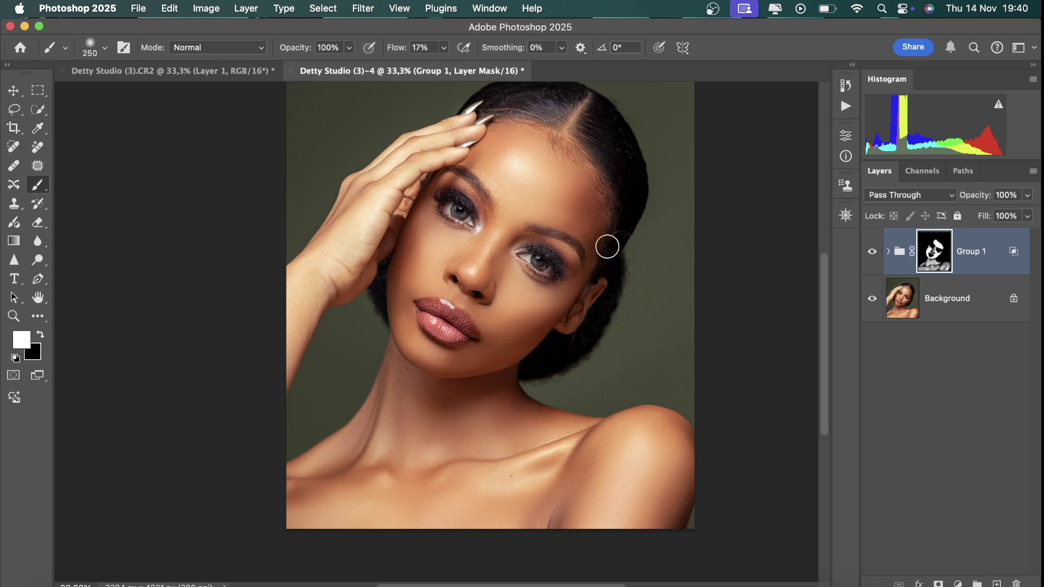
{"action": "mouse_move", "coordinate": [606, 245]}
{"action": "left_mouse_down"}
{"action": "mouse_move", "coordinate": [596, 250]}
{"action": "mouse_move", "coordinate": [588, 191]}
{"action": "mouse_move", "coordinate": [563, 198]}
{"action": "mouse_move", "coordinate": [481, 168]}
{"action": "left_mouse_up"}
{"action": "mouse_move", "coordinate": [290, 361]}
{"action": "left_mouse_down"}
{"action": "mouse_move", "coordinate": [303, 317]}
{"action": "mouse_move", "coordinate": [299, 274]}
{"action": "left_mouse_up"}
Step: Toggle the visibility of Group 1 to compare the portrait before and after the skin retouching
{"action": "scroll", "coordinate": [709, 478], "scroll_direction": "up", "scroll_amount": 3}
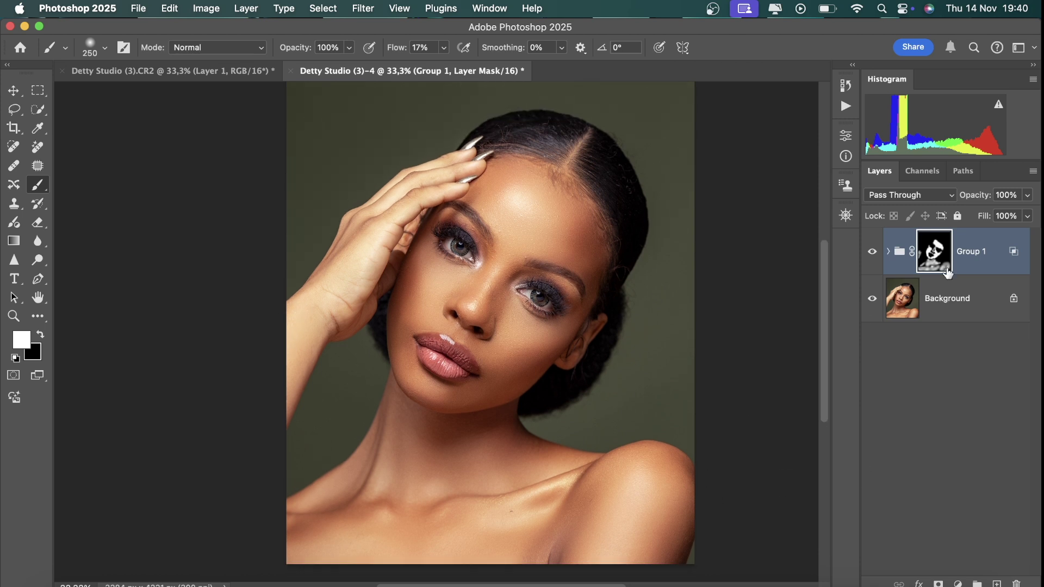
{"action": "left_click", "coordinate": [873, 252]}
{"action": "left_click", "coordinate": [872, 252]}
{"action": "left_click", "coordinate": [872, 253]}
{"action": "left_click", "coordinate": [873, 253]}
{"action": "left_click", "coordinate": [872, 253]}
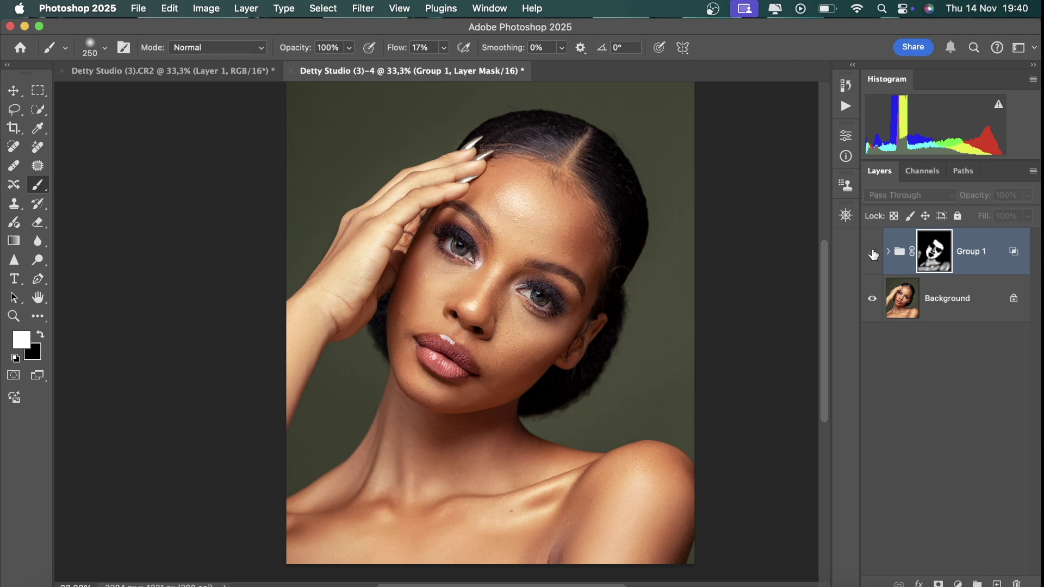